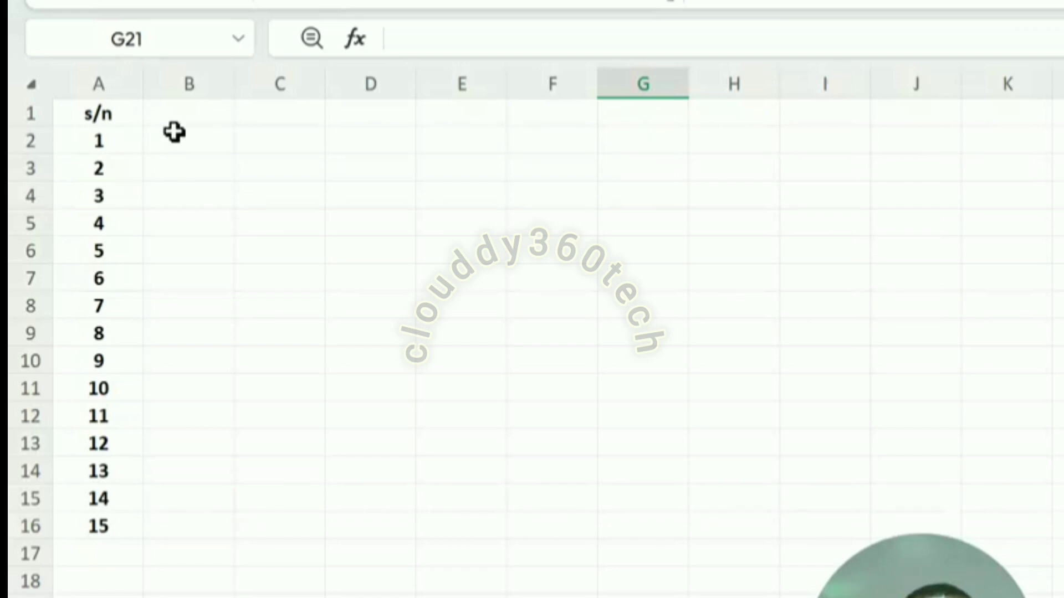
Enter the heading NAME in cell B1, beside the s/n heading
click(187, 115)
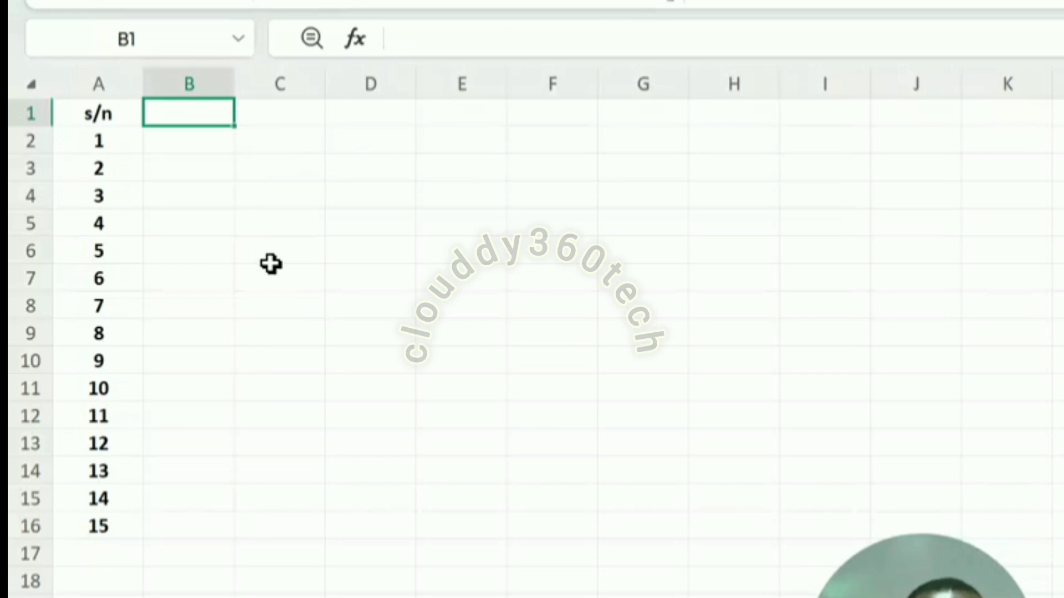
text(n)
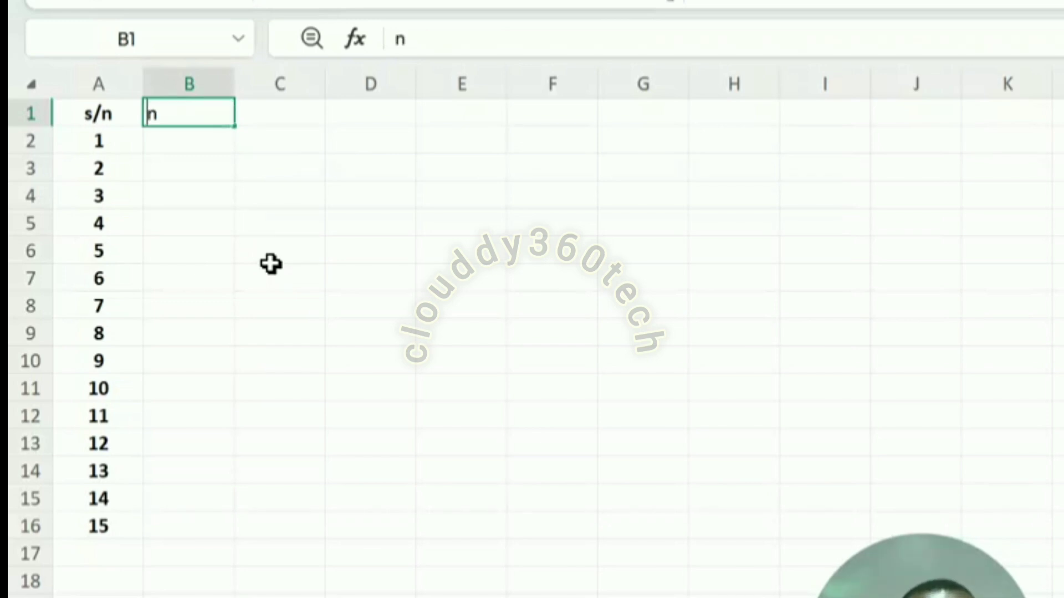
key(BackSpace)
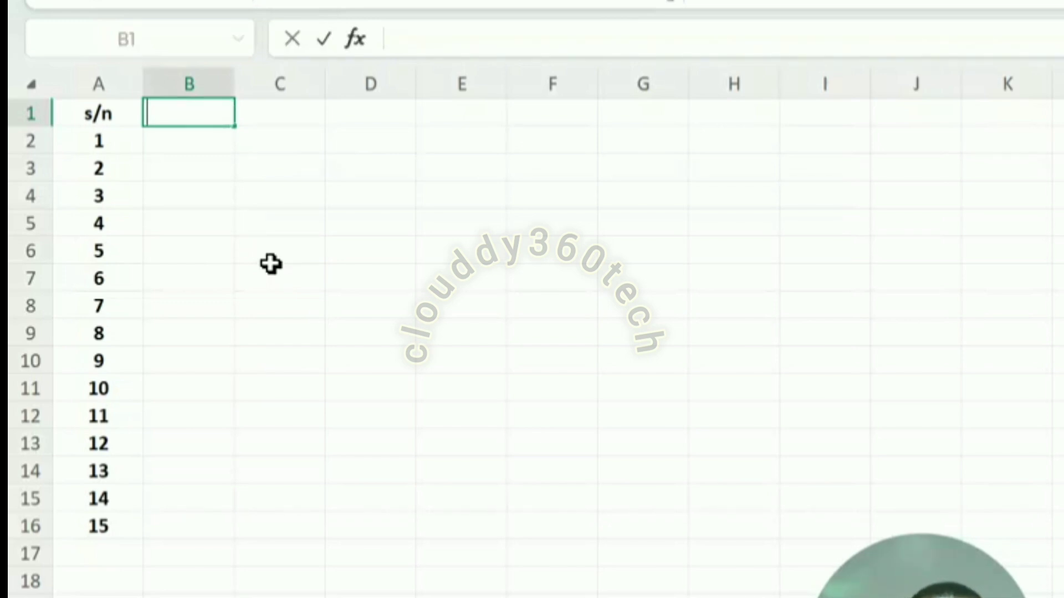
text(N)
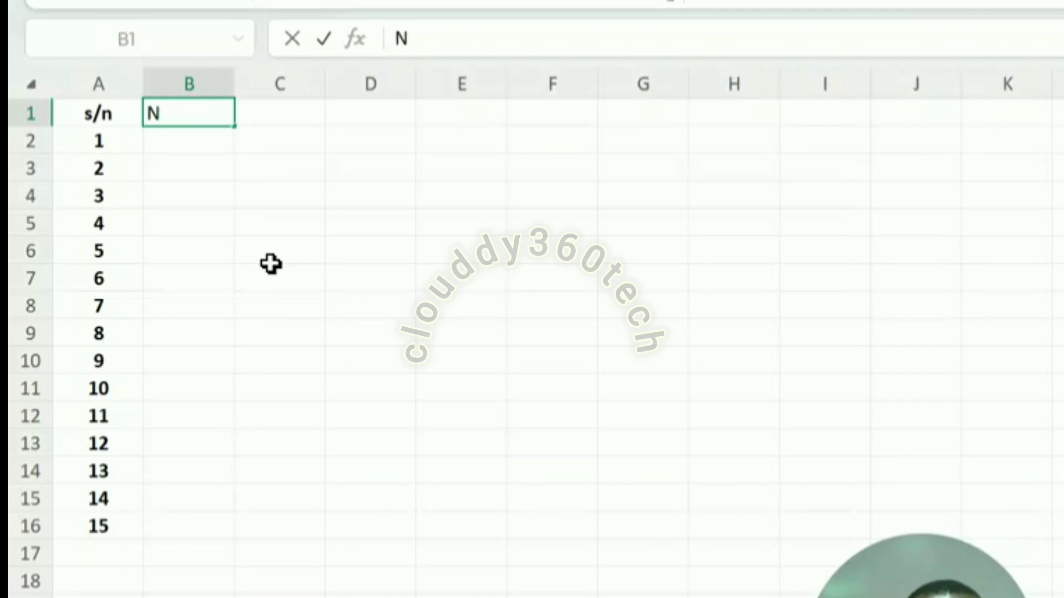
text(AME)
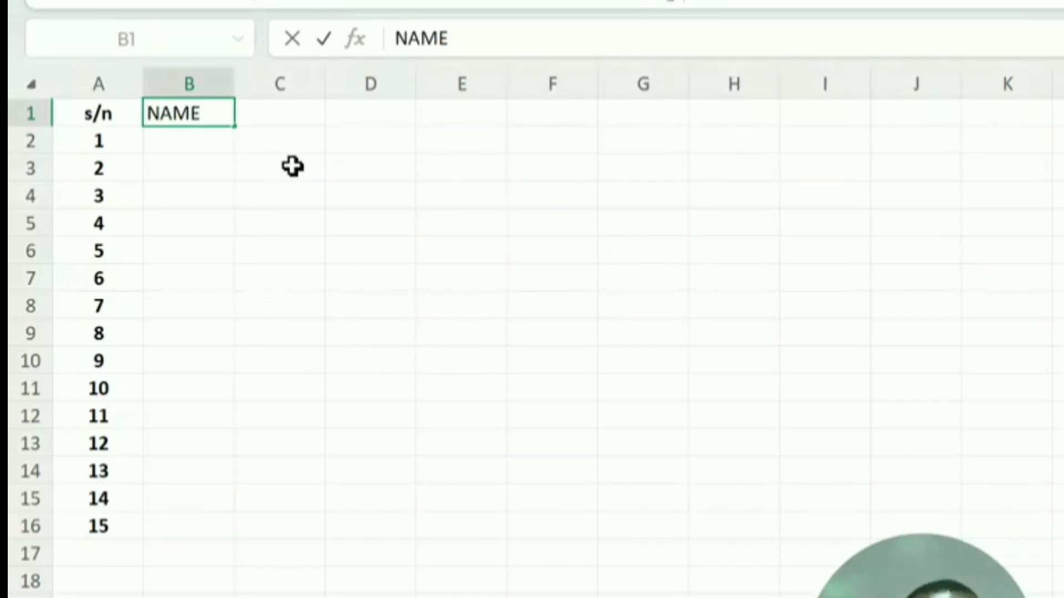
click(291, 111)
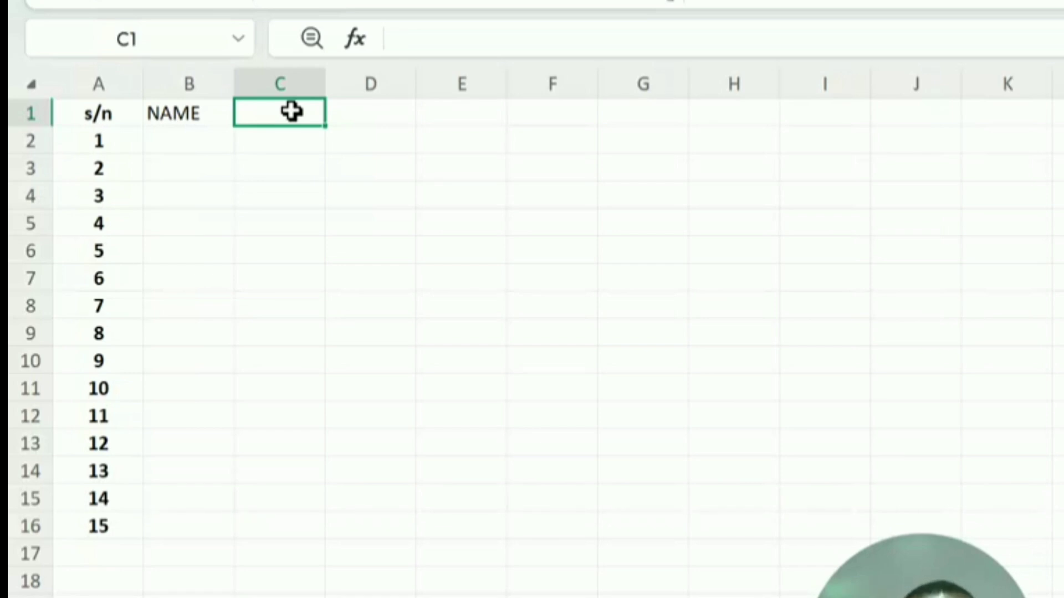
Enter the score headings C.A in cell C2 and TEST in cell D2
click(277, 144)
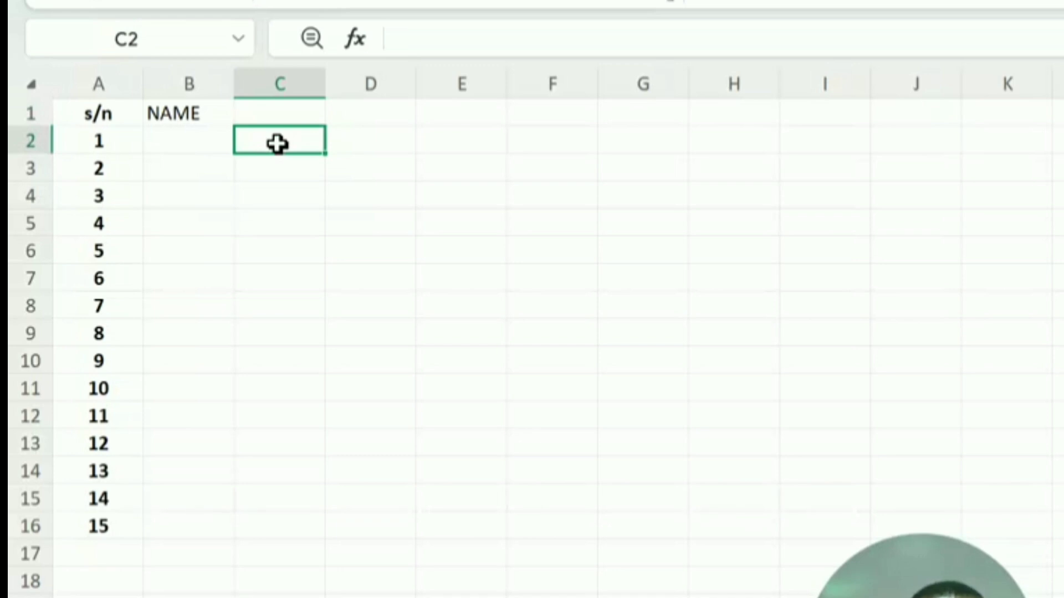
text(c)
key(BackSpace)
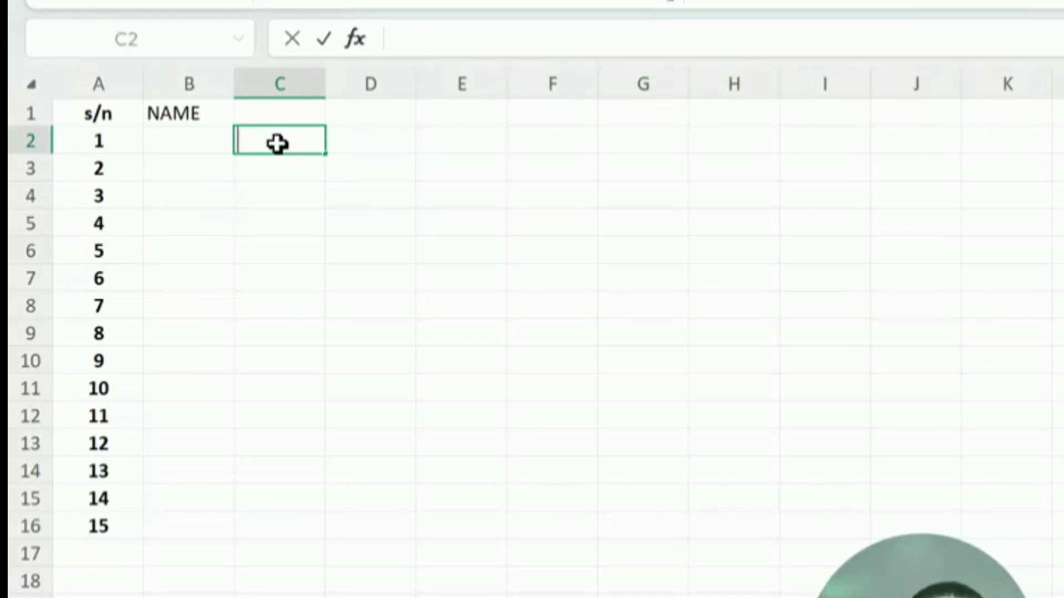
text(C.A)
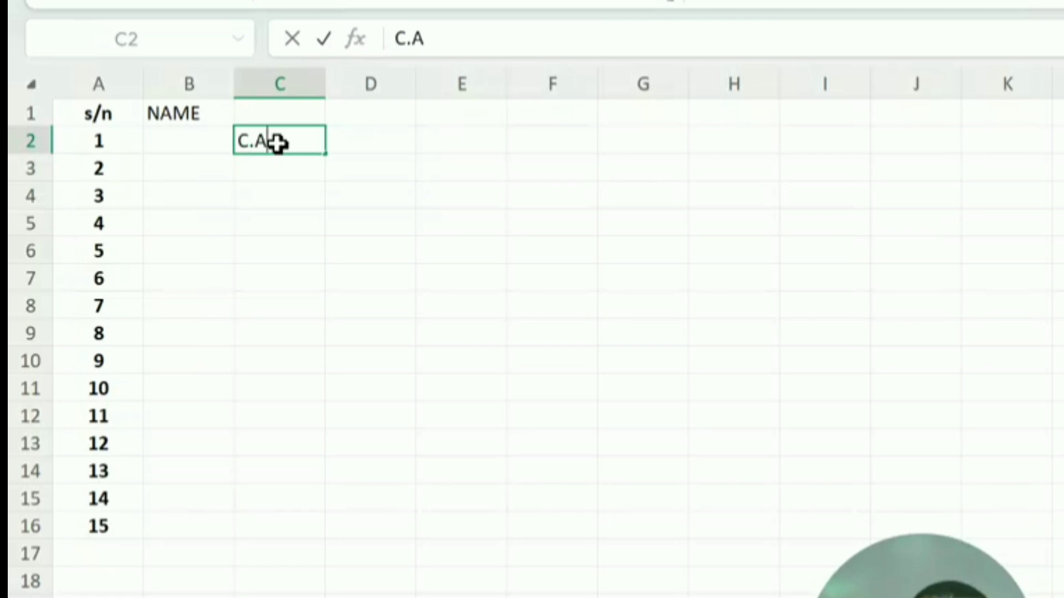
key(Tab)
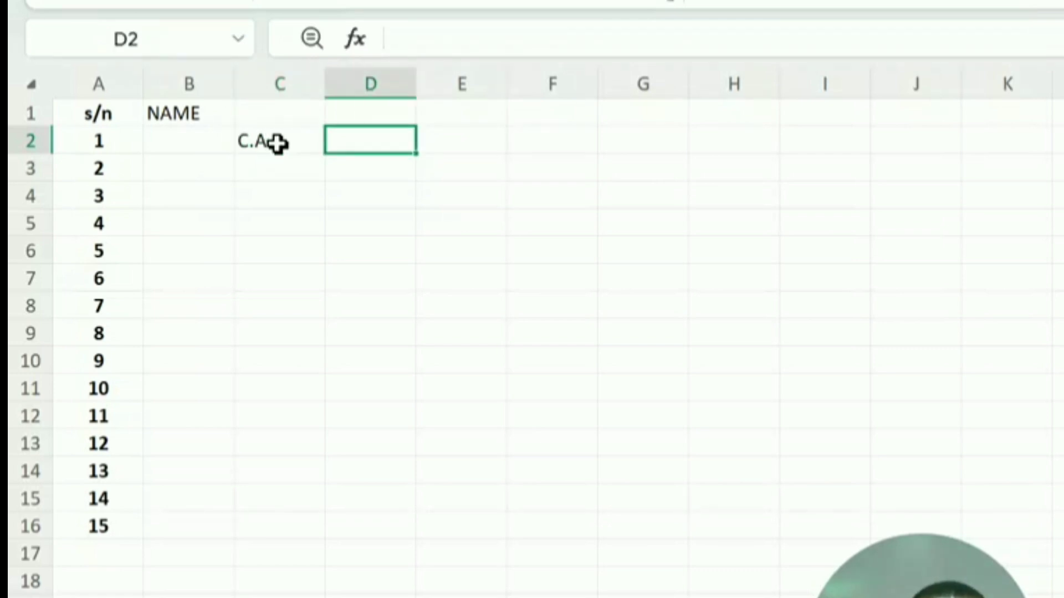
text(TES)
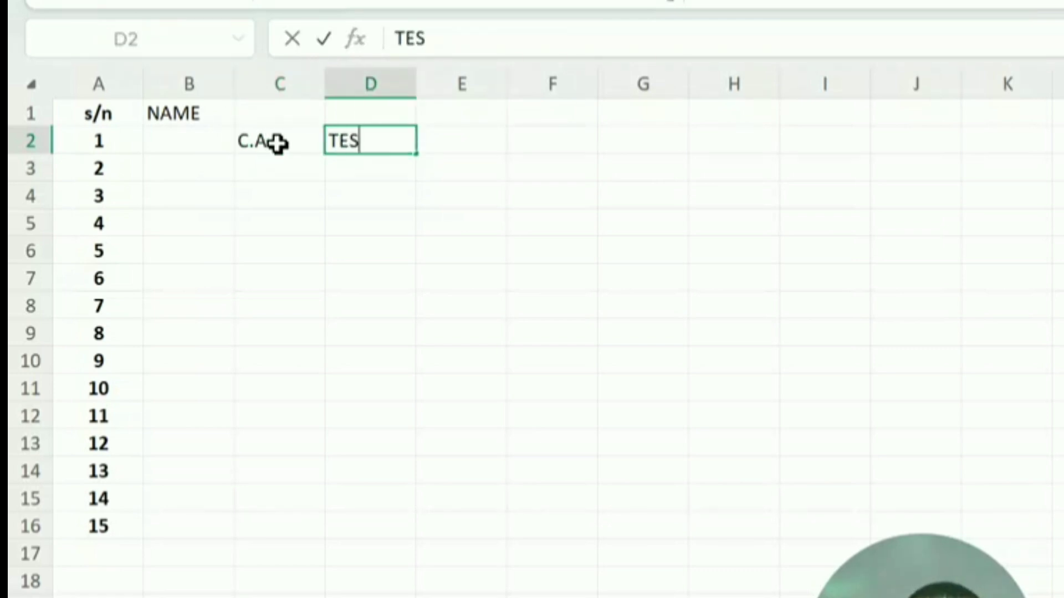
text(T)
key(Tab)
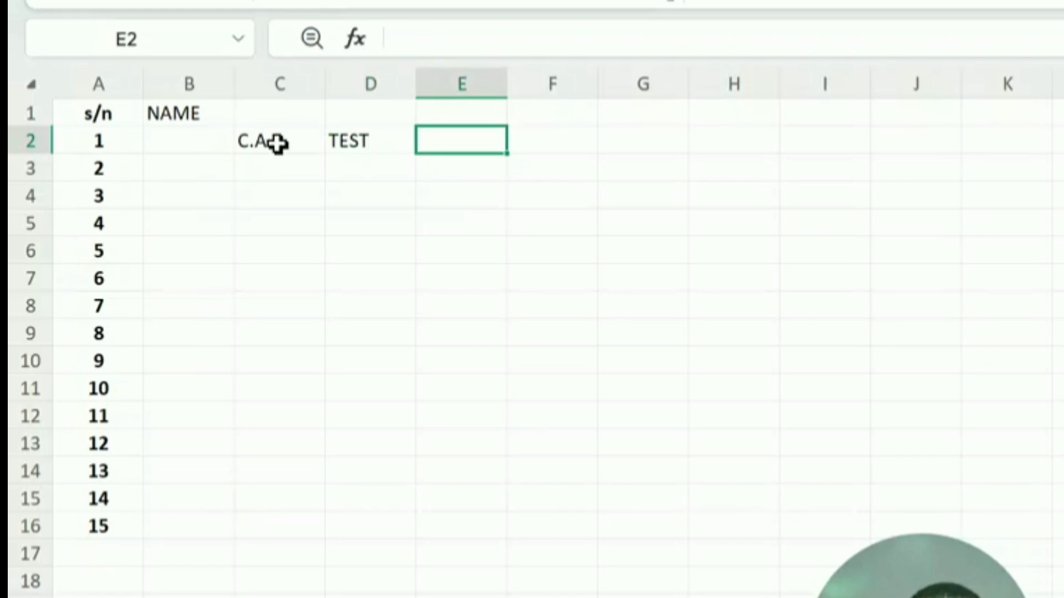
Continue the score headings in row 2 with EXAM in cell E2 and TOTAL in cell F2
text(EXA)
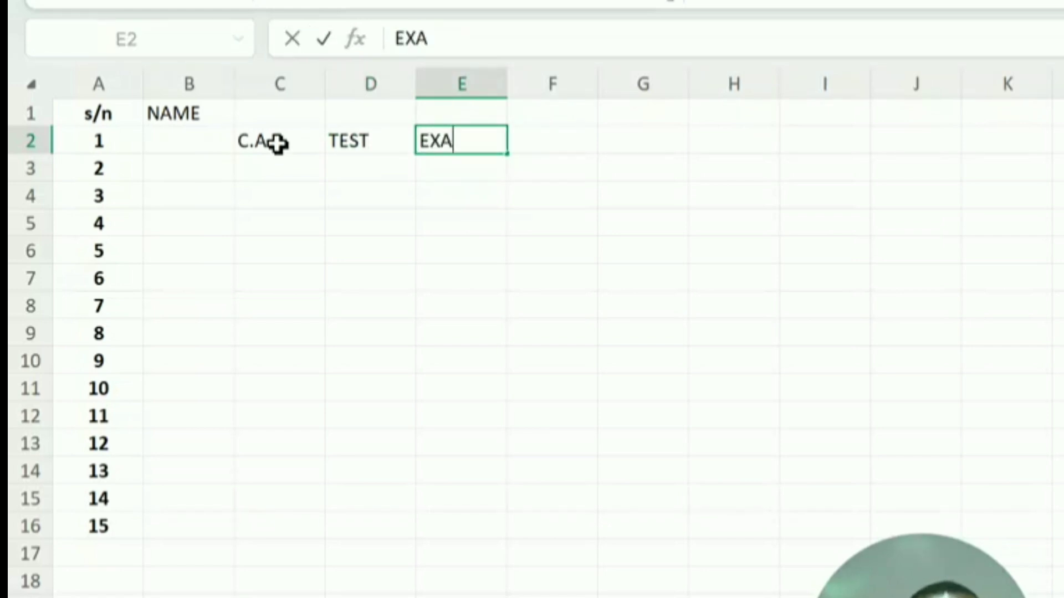
text(M)
key(Tab)
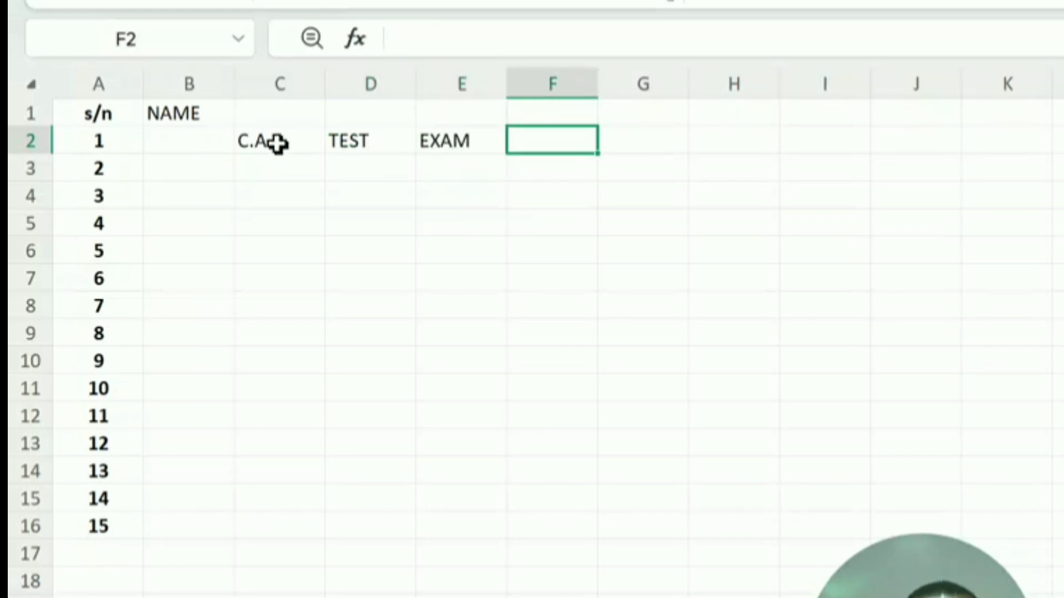
text(TO)
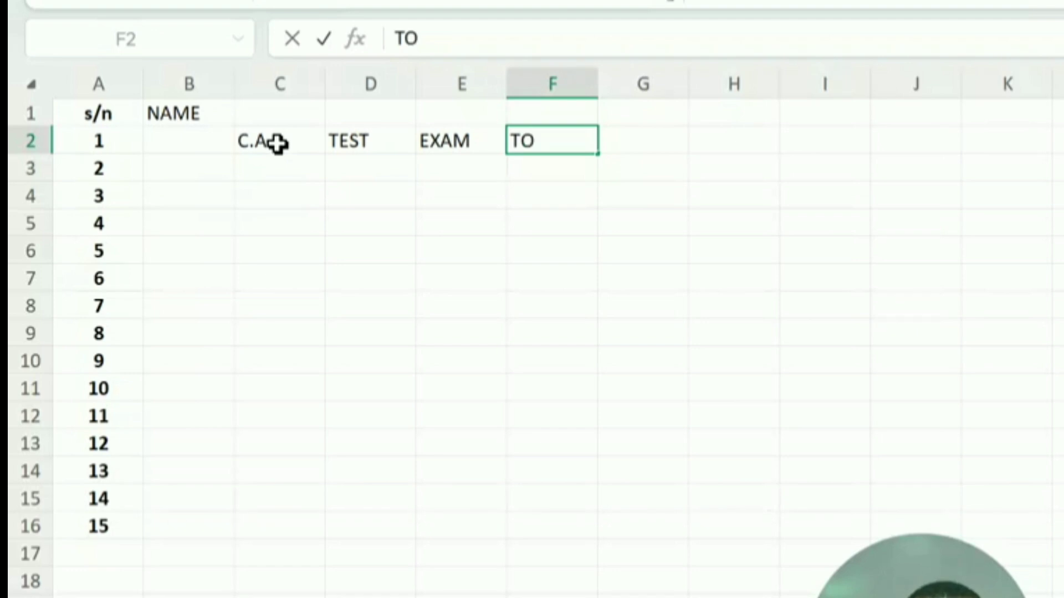
text(TAL)
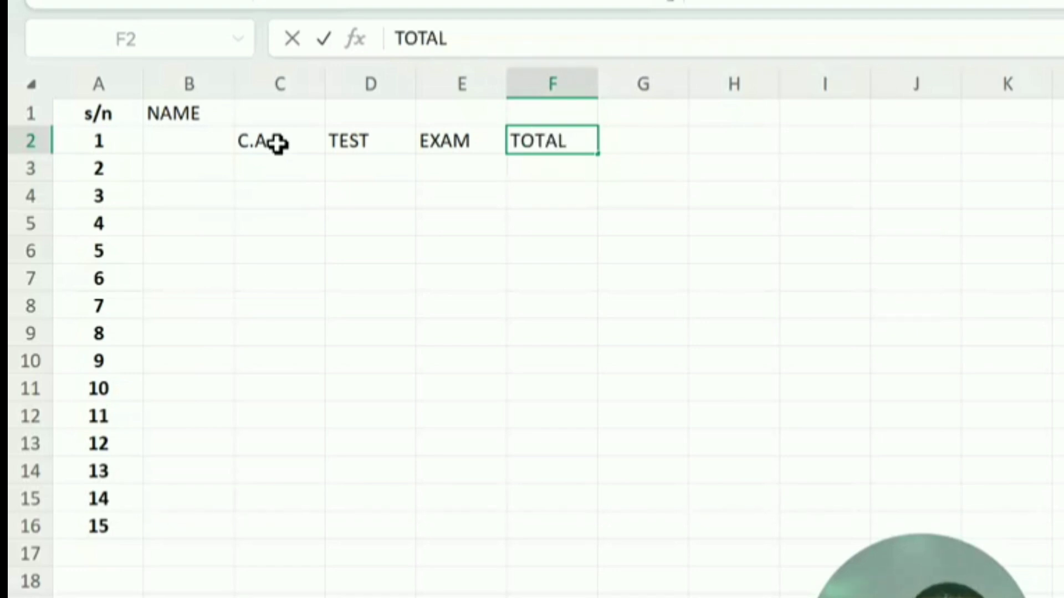
key(Tab)
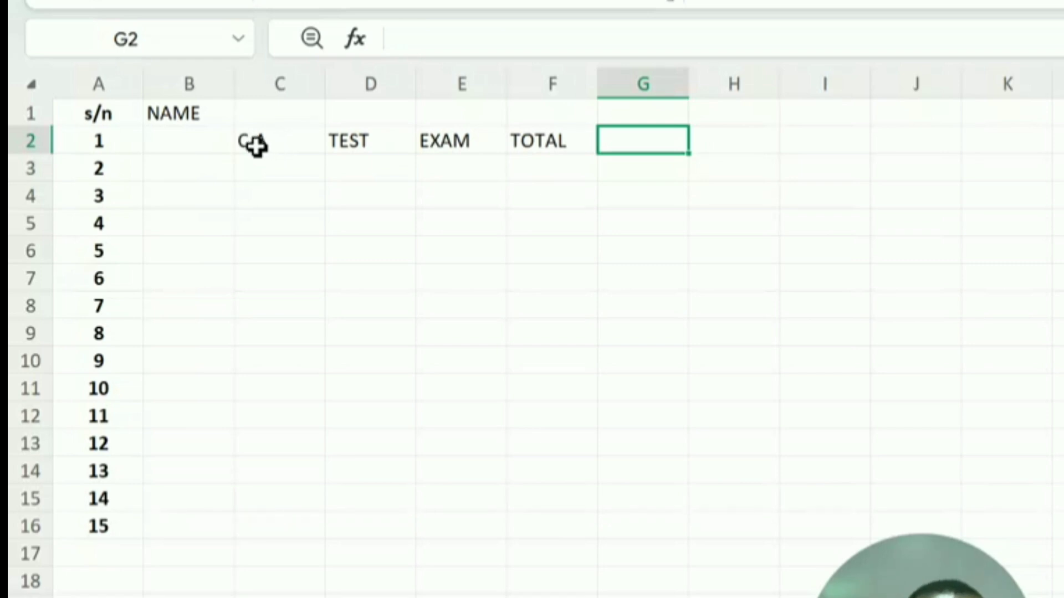
Copy the C.A heading from C2 to G2 and the TEST heading from D2 to H2
click(256, 146)
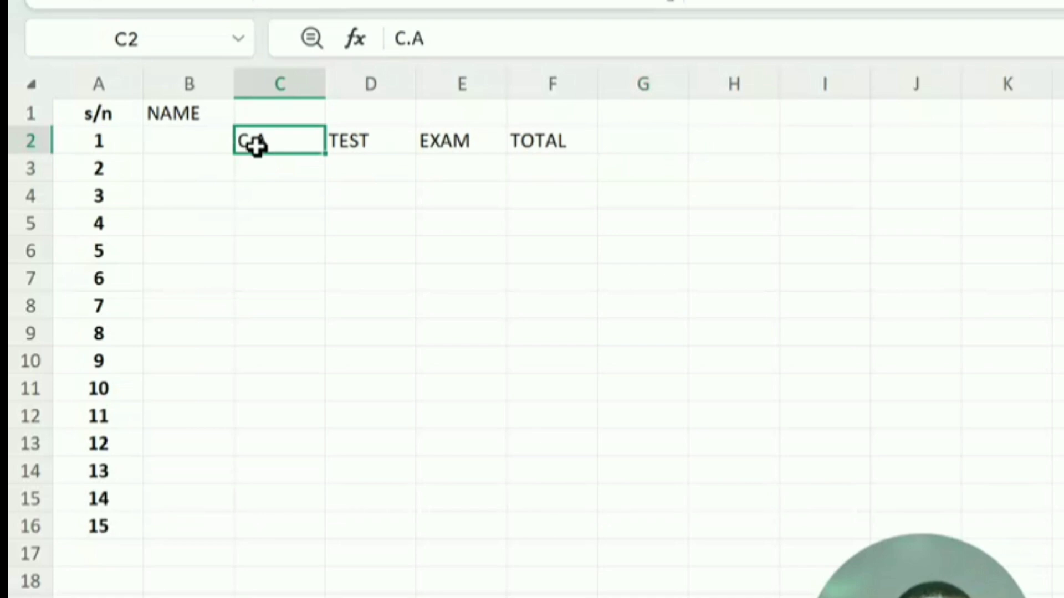
click(623, 139)
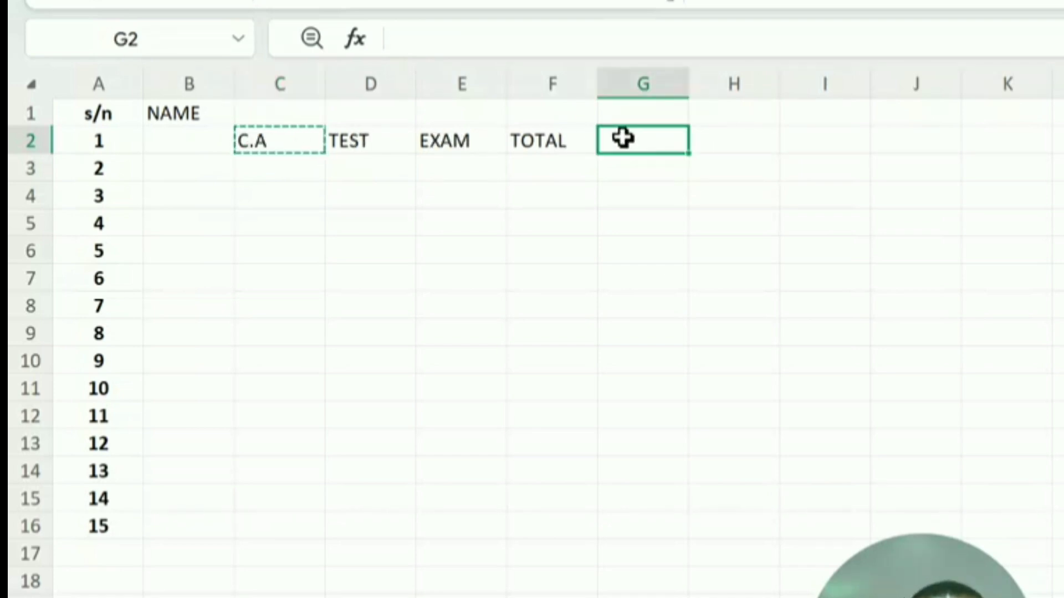
text(C.A)
click(349, 144)
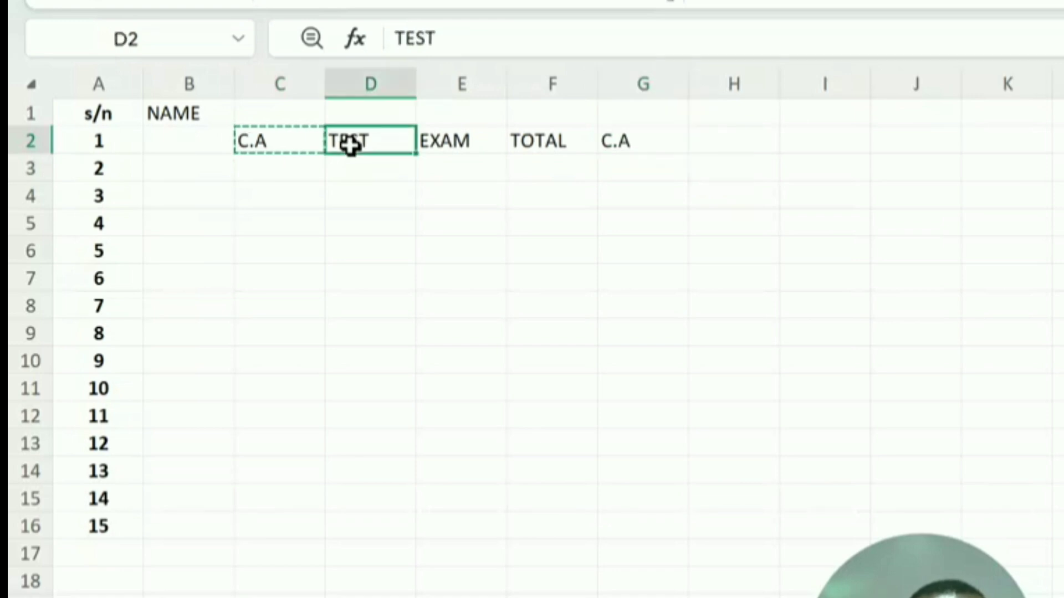
key(ctrl+c)
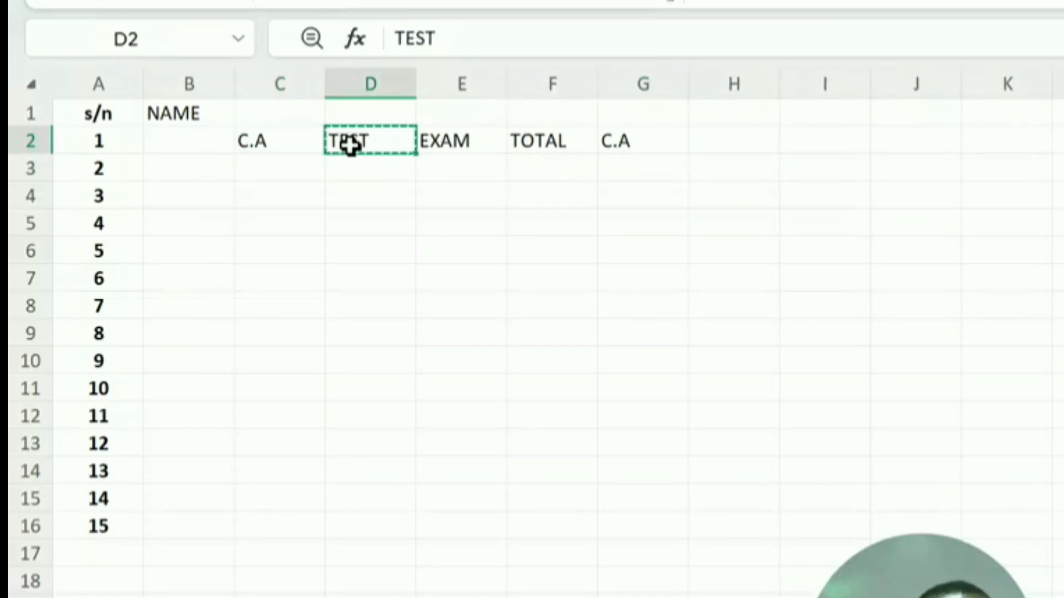
click(717, 137)
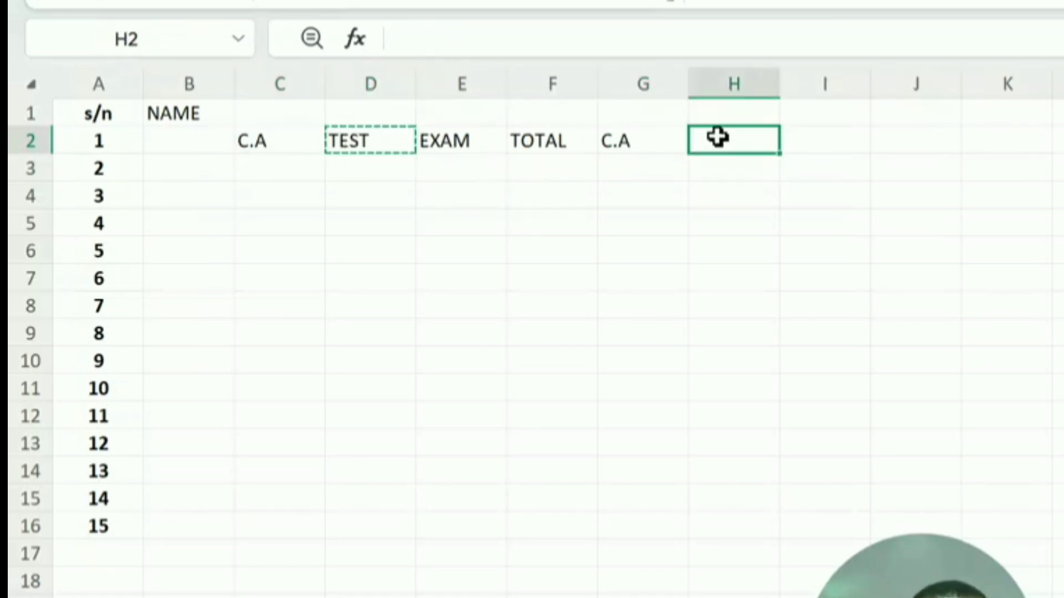
key(ctrl+v)
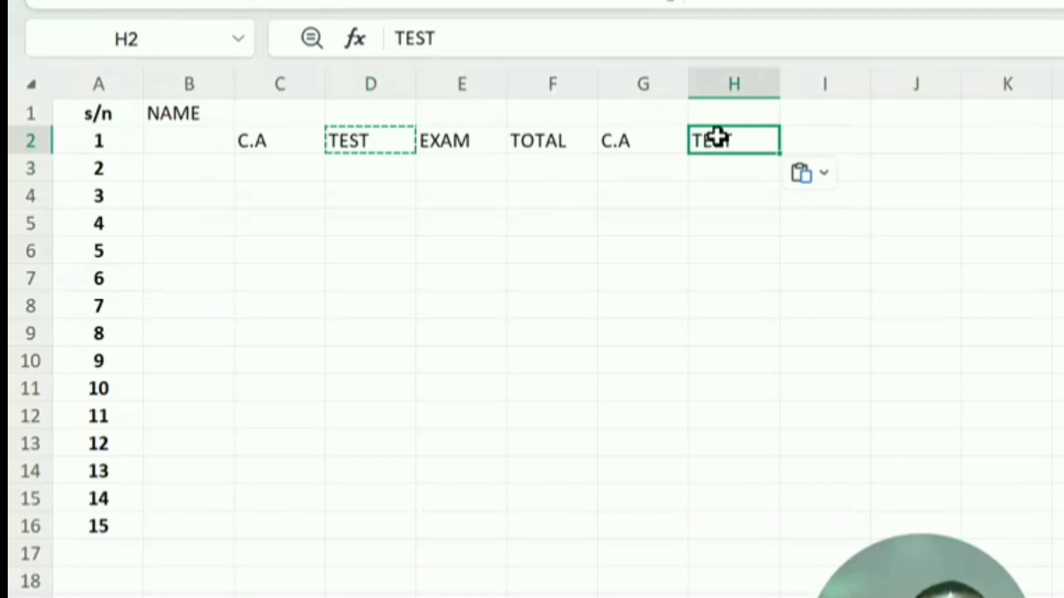
Copy the EXAM heading from E2 to I2 and the TOTAL heading from F2 to J2
click(449, 142)
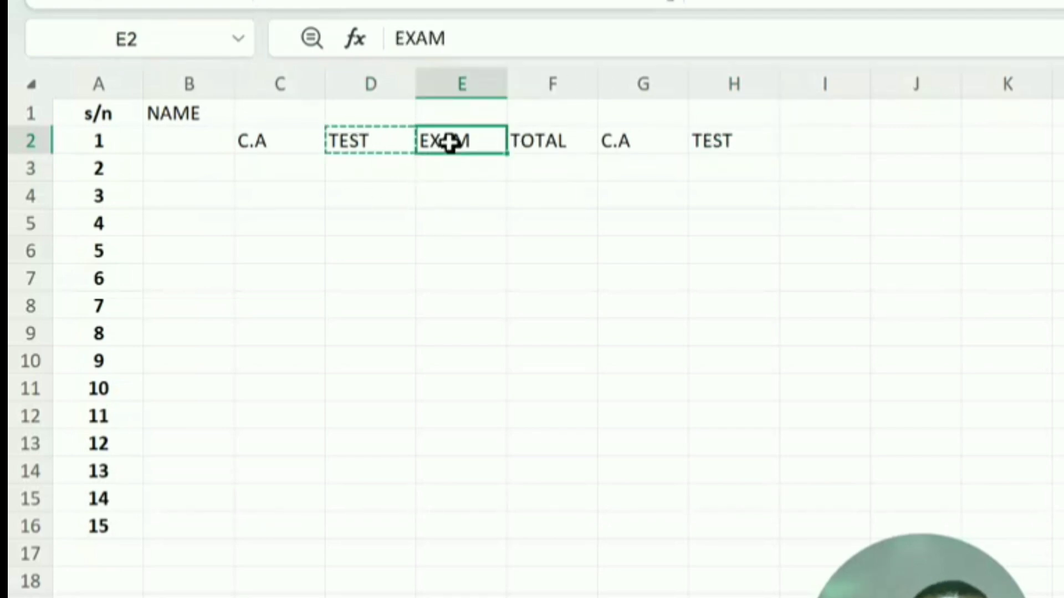
key(ctrl+c)
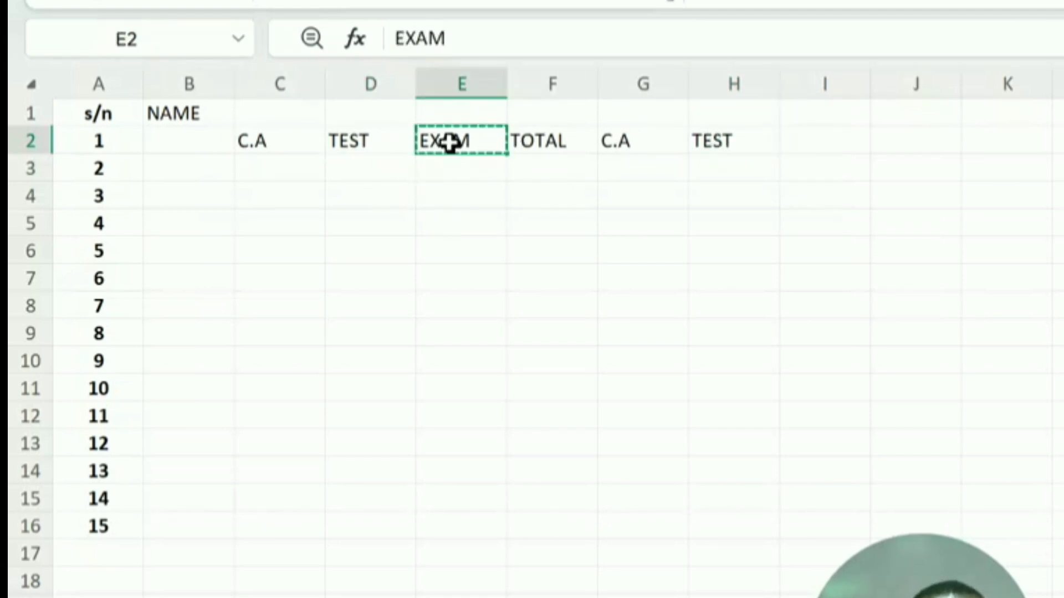
click(811, 139)
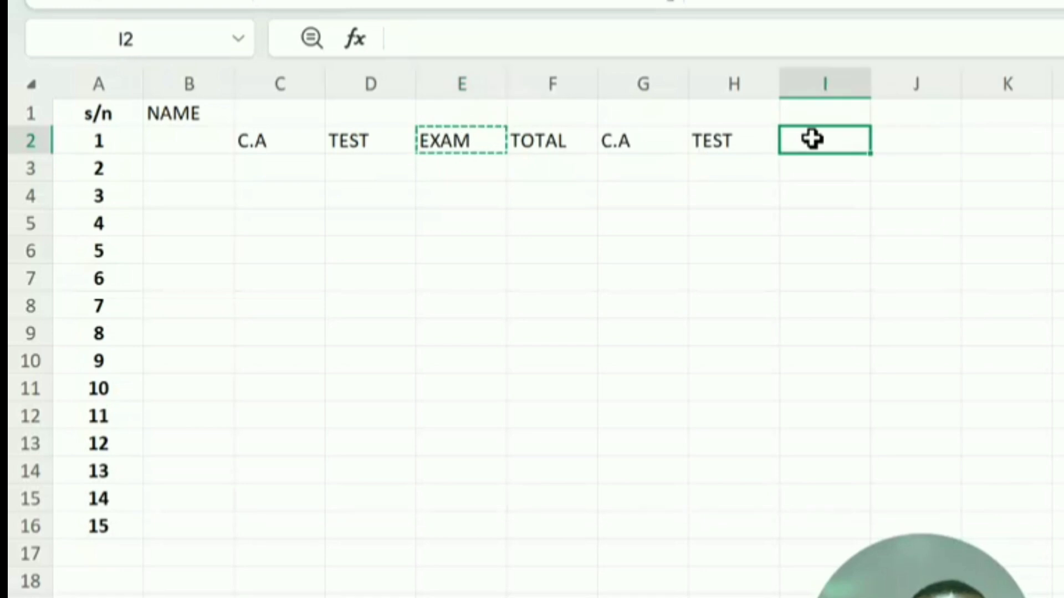
key(ctrl+v)
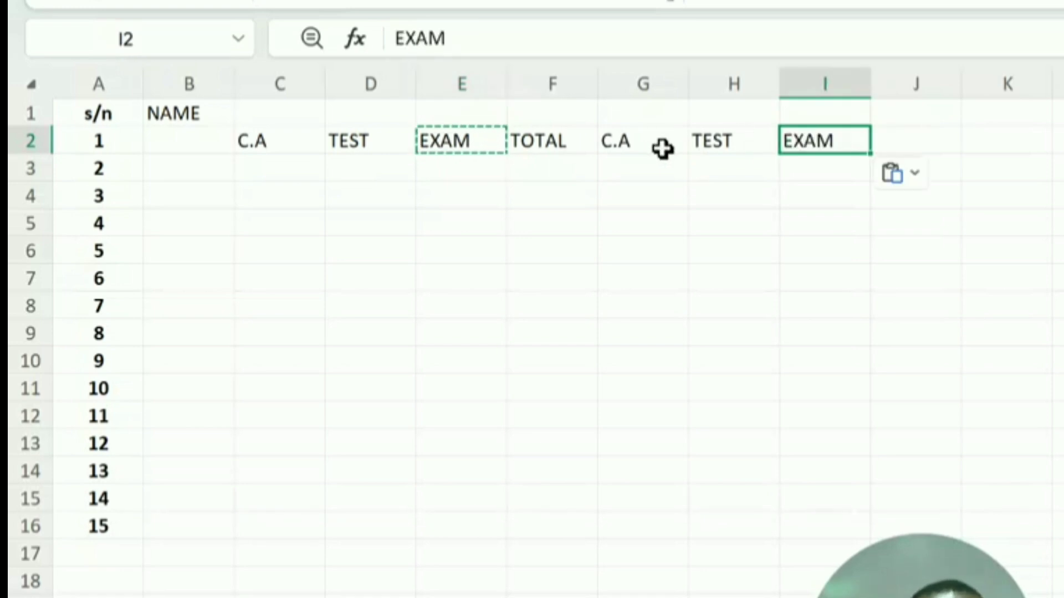
click(555, 143)
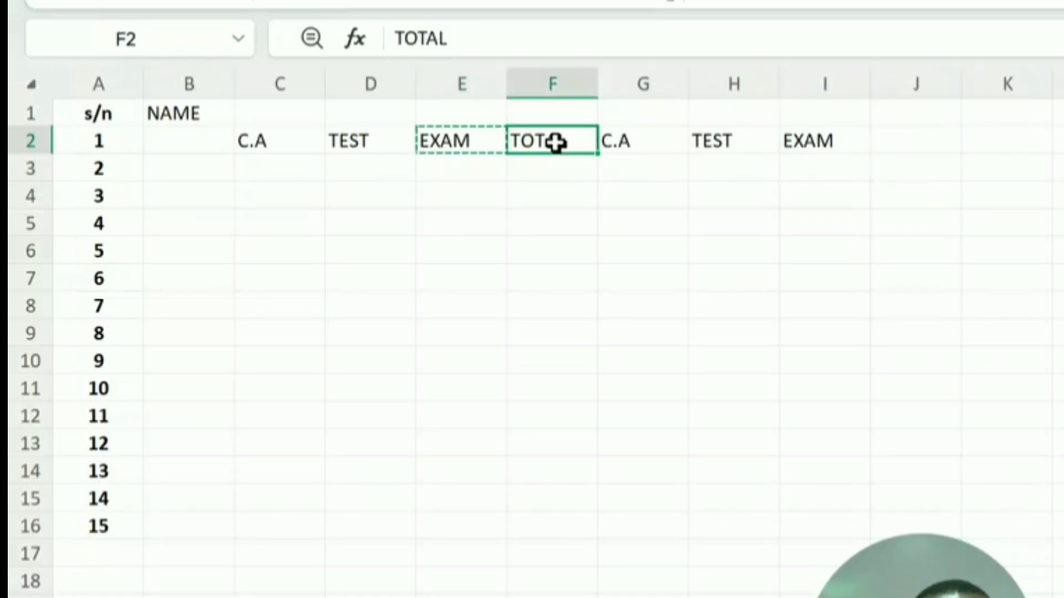
key(ctrl+c)
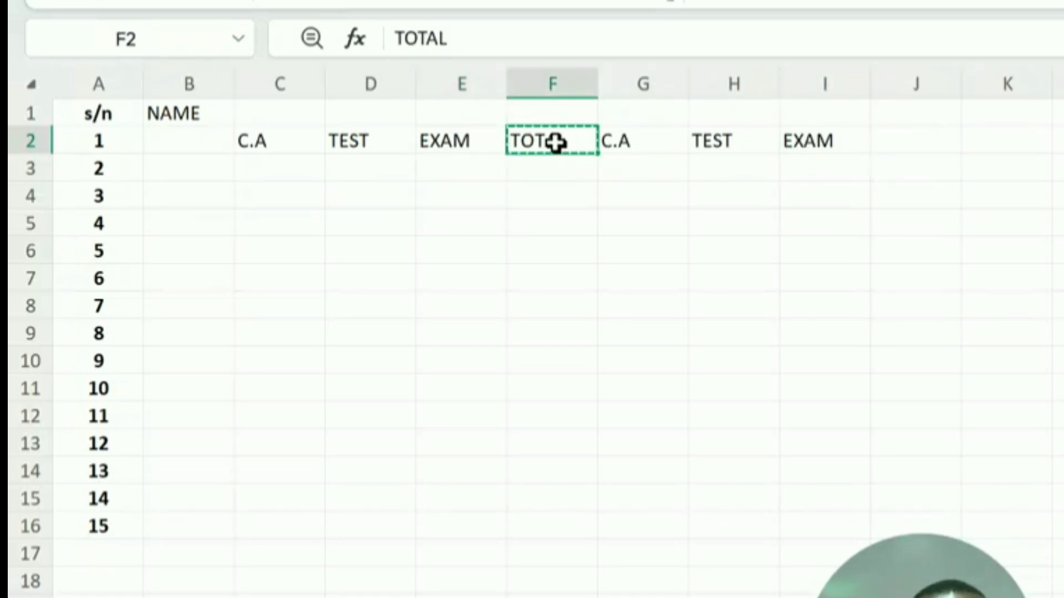
click(902, 143)
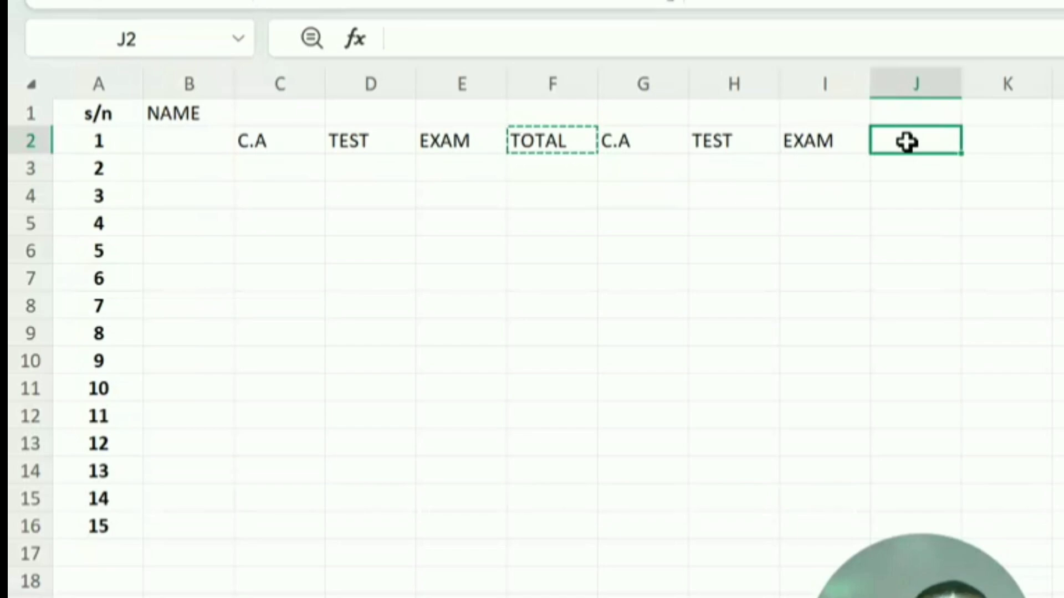
key(ctrl+v)
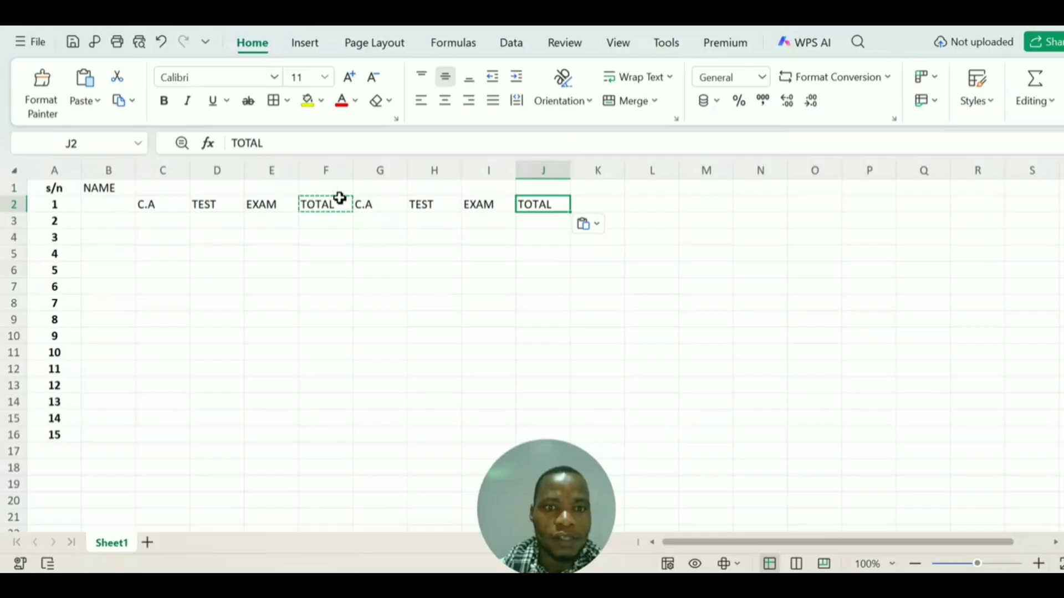
Copy the four headings C.A, TEST, EXAM and TOTAL from C2:F2 together into K2:N2
click(627, 206)
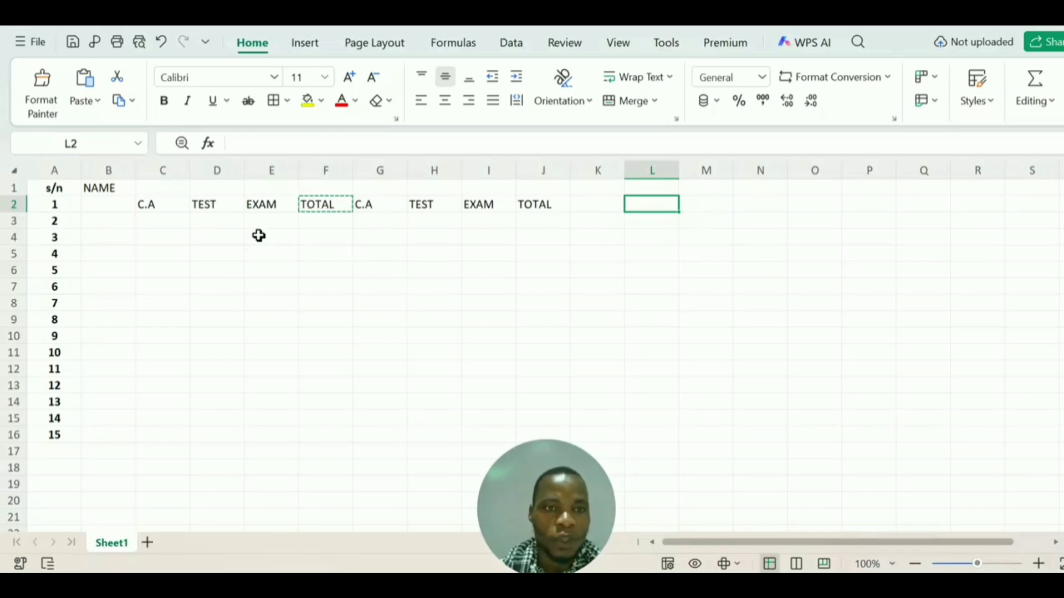
drag(155, 207, 327, 209)
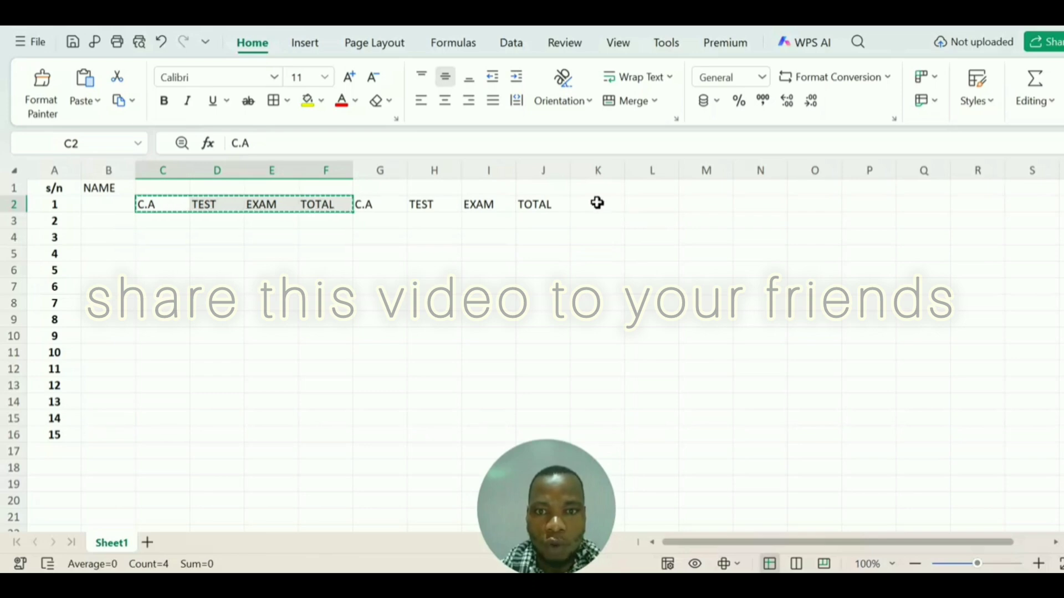
click(596, 203)
key(ctrl+v)
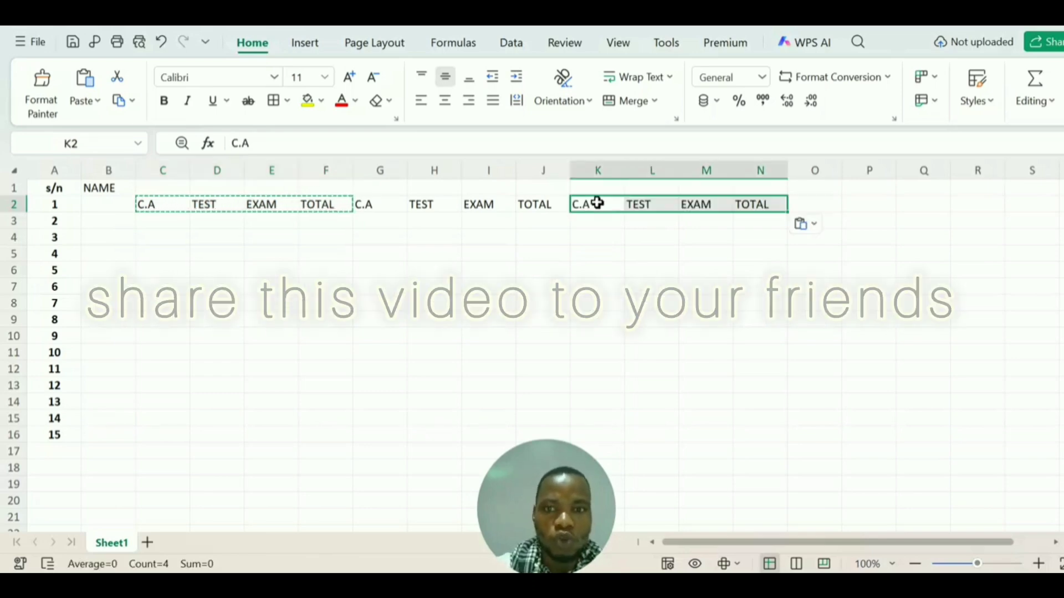
click(588, 234)
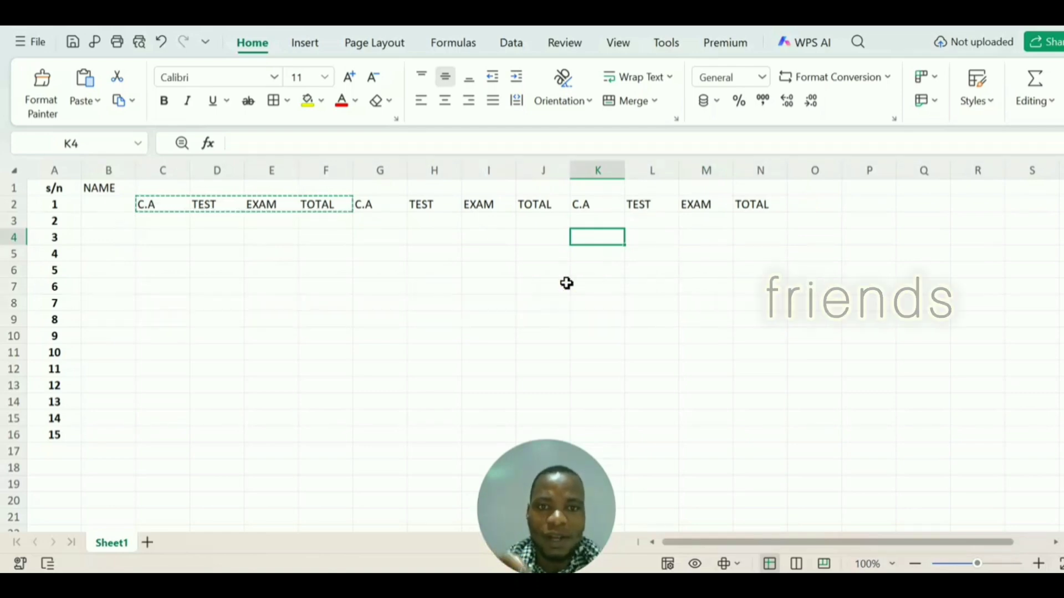
Merge and center cells C1:F1 above the first score group and enter the subject heading ENGLISH
click(167, 188)
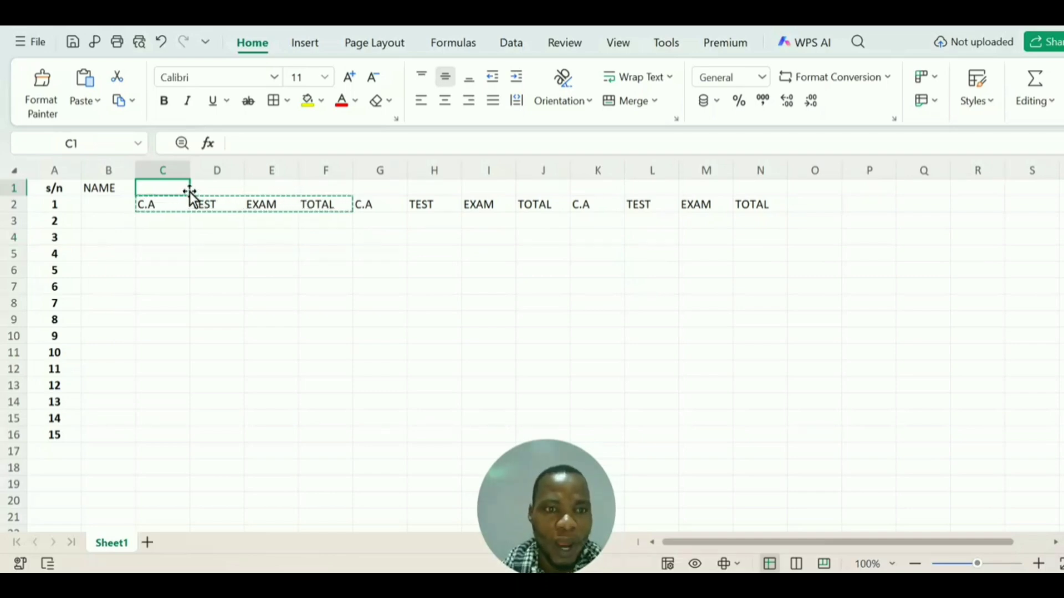
drag(185, 187, 323, 192)
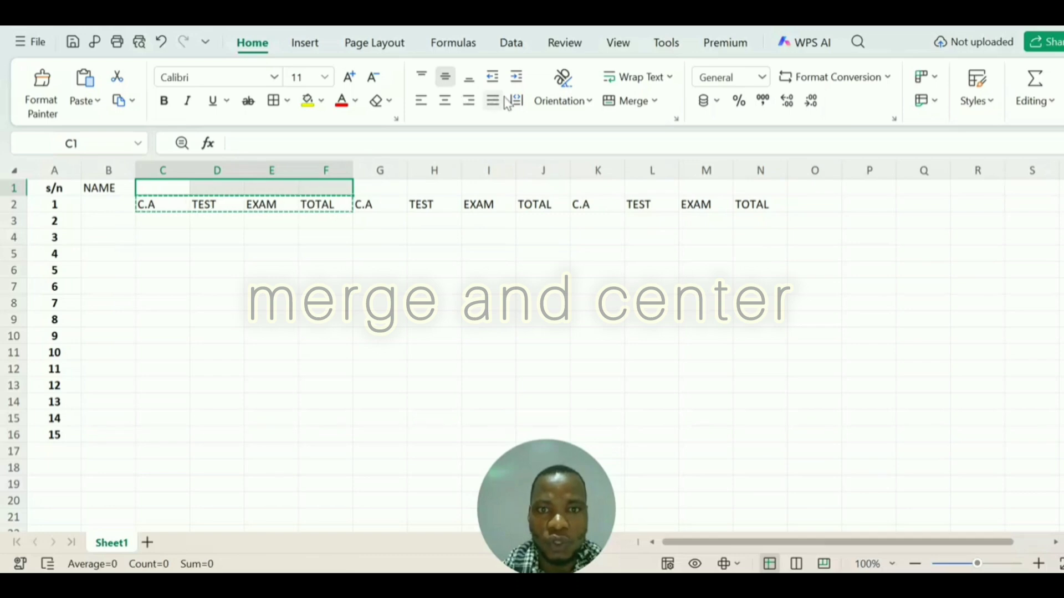
click(655, 102)
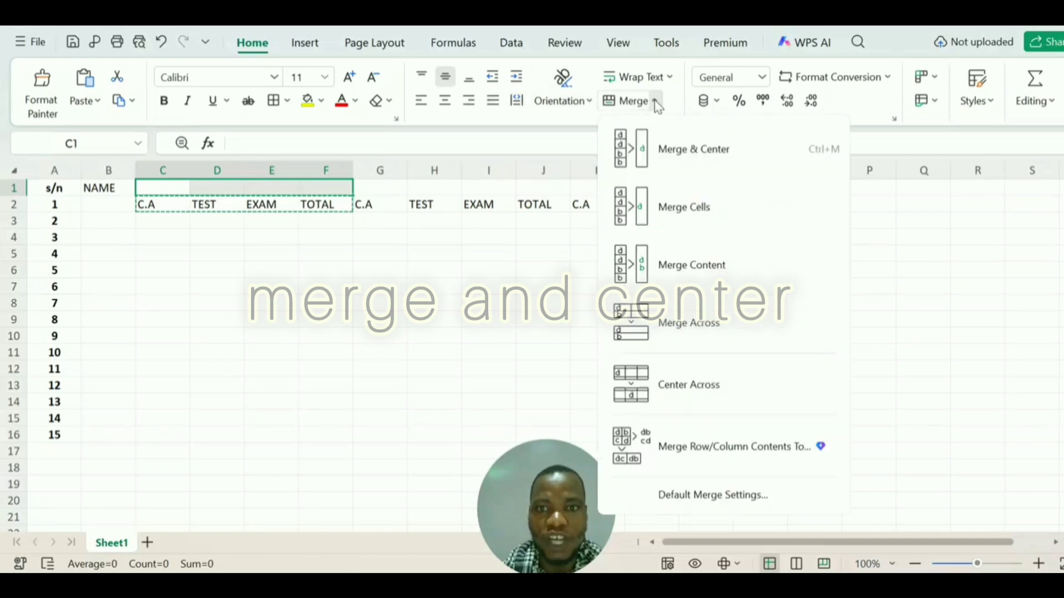
click(673, 157)
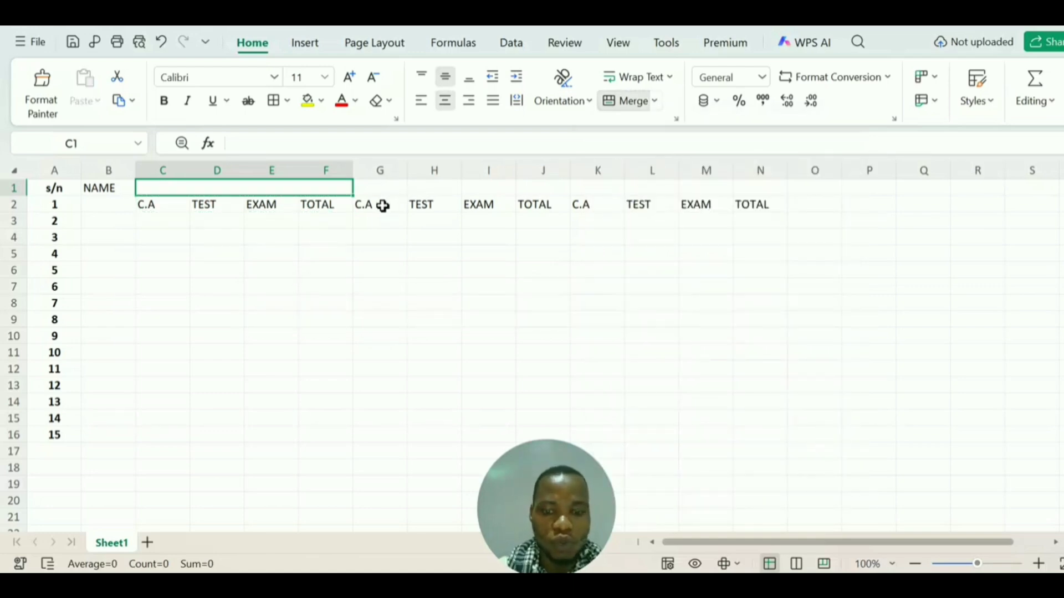
text(E)
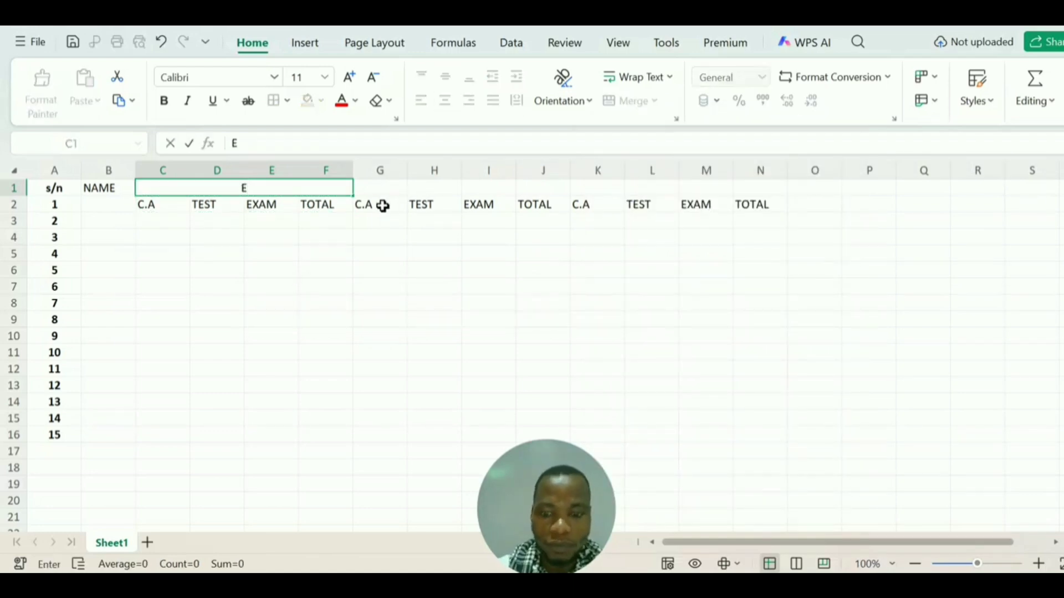
text(NGL)
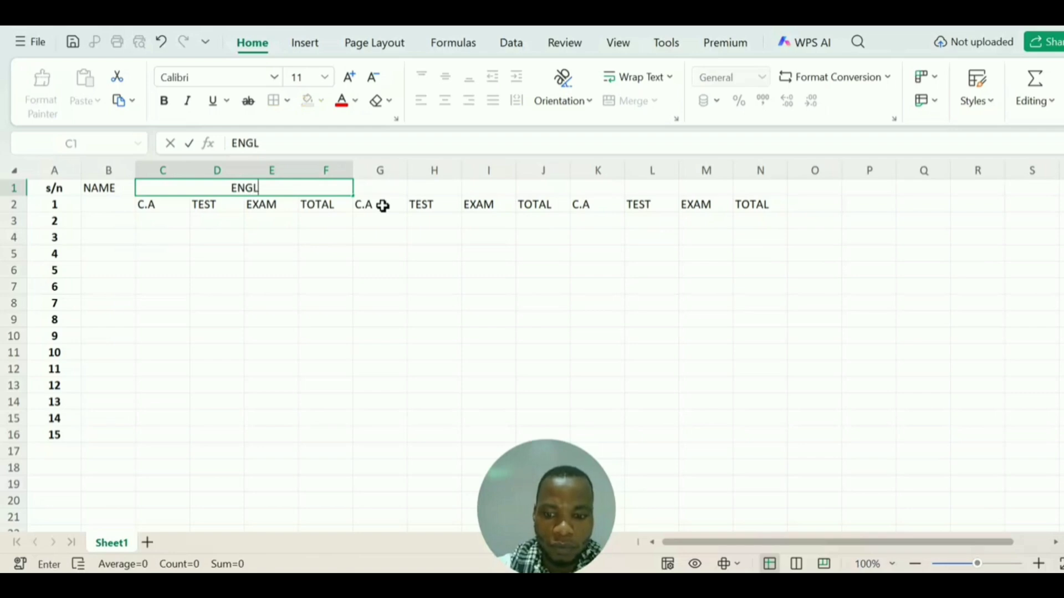
text(ISH)
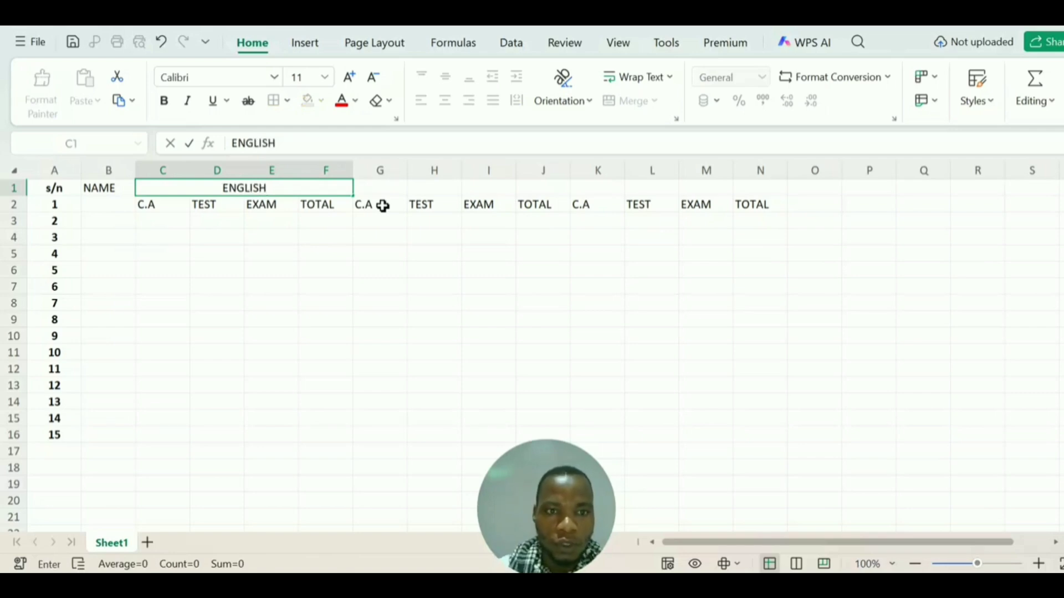
Merge and center cells G1:J1 above the second score group and enter the subject heading MATHEMATICS
click(389, 189)
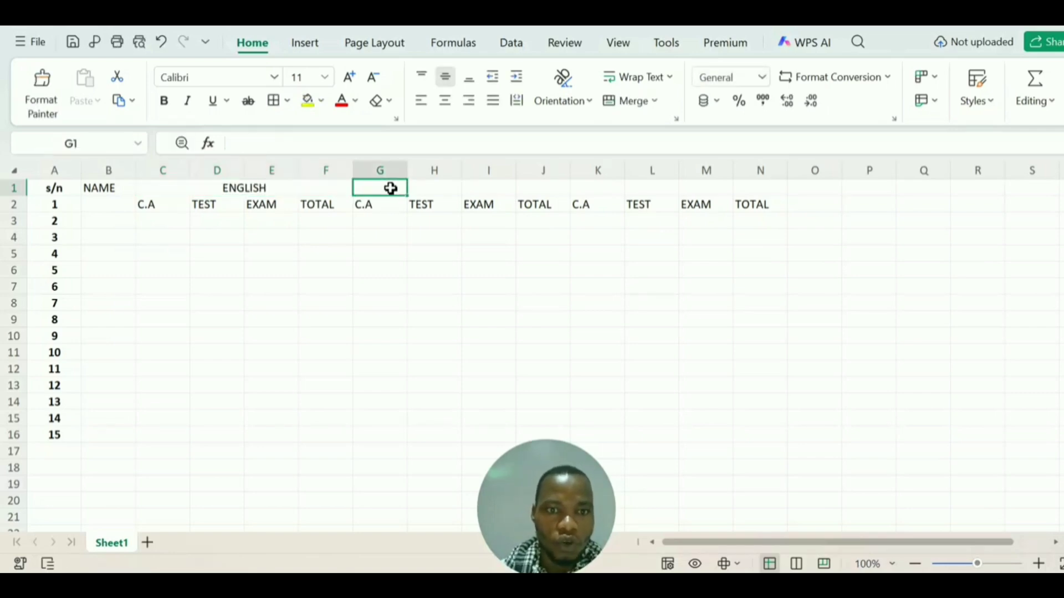
drag(391, 191, 542, 194)
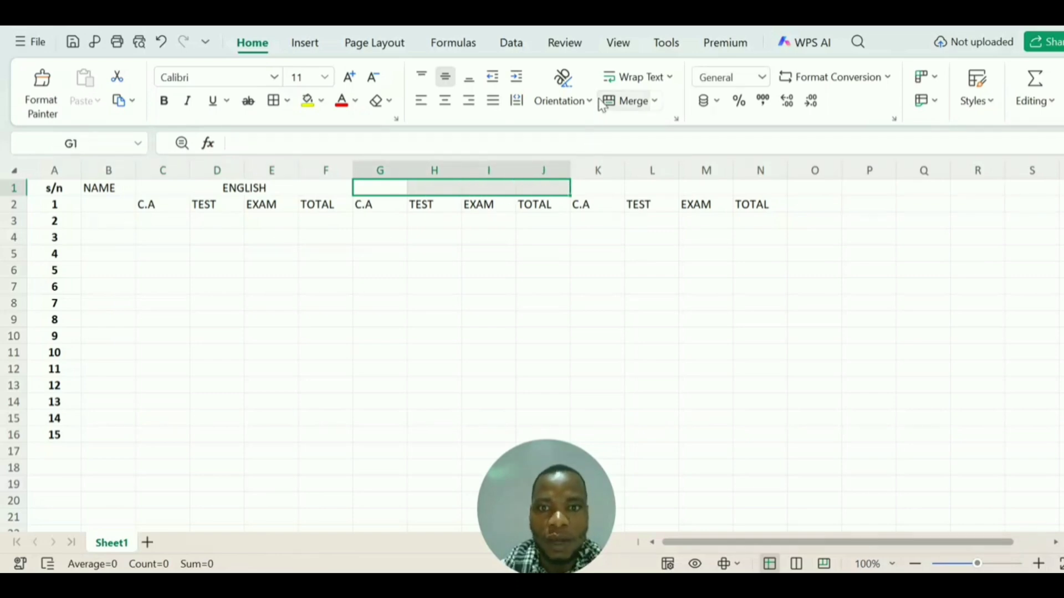
click(656, 101)
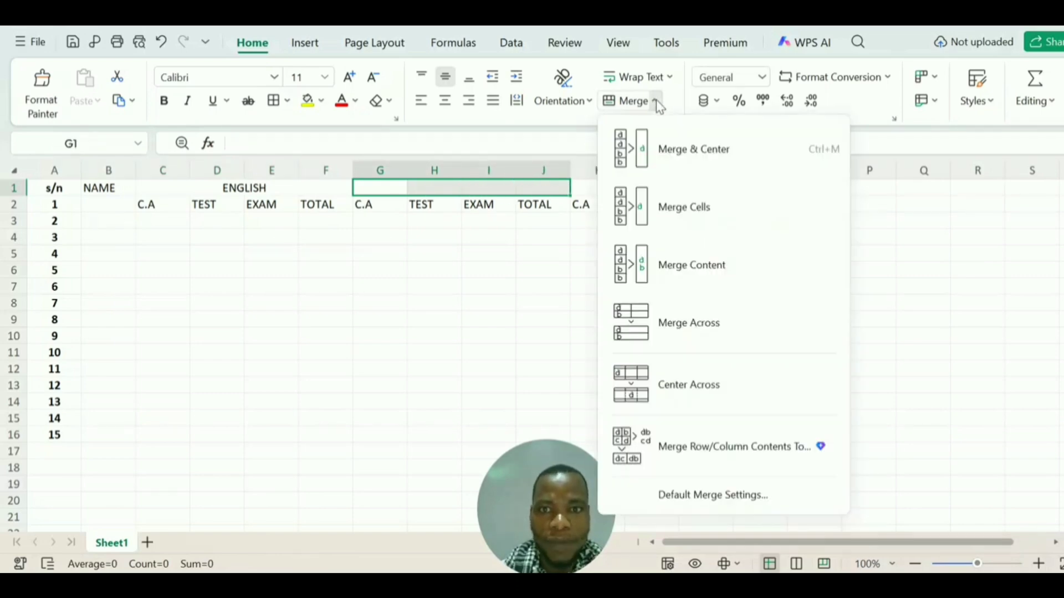
click(661, 148)
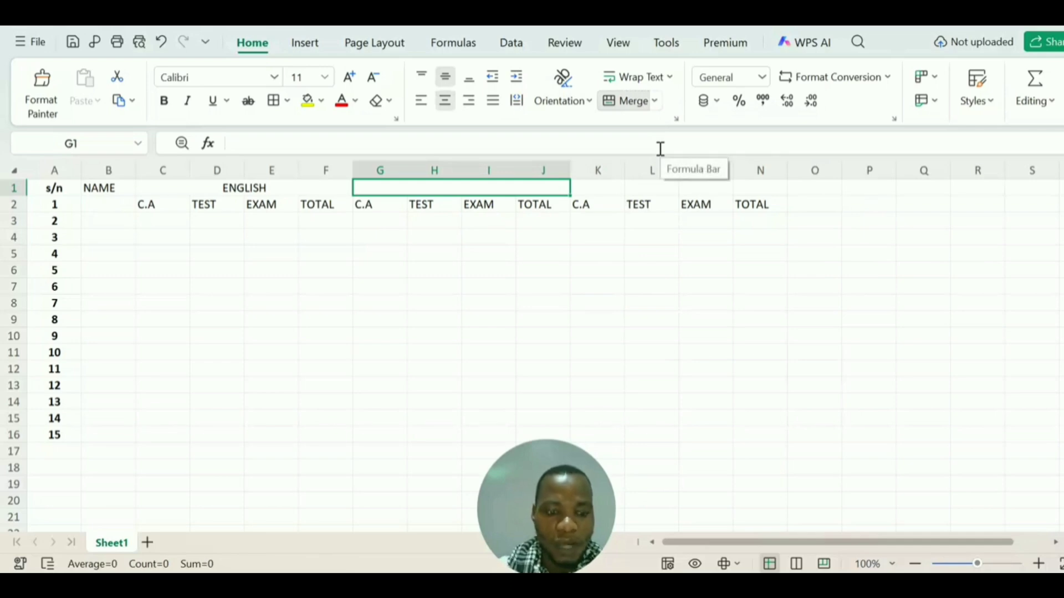
text(MATH)
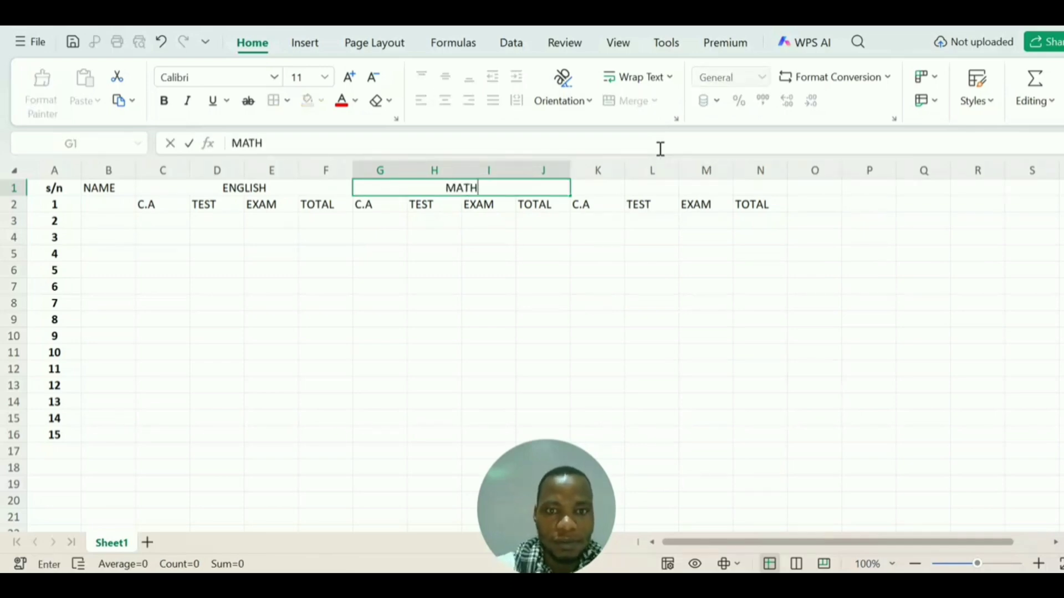
text(EMATI)
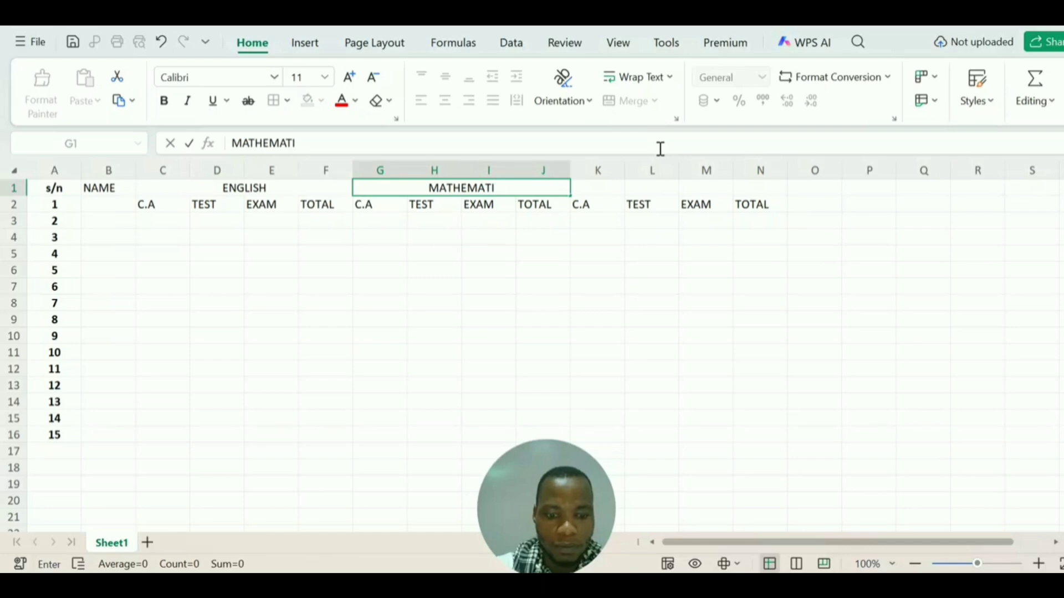
text(CS)
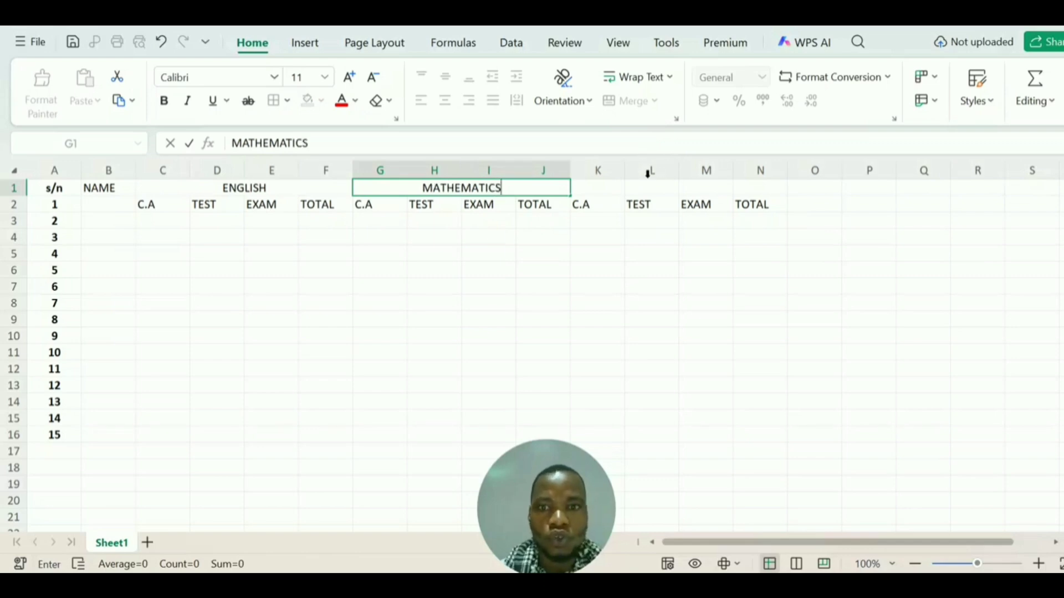
Merge and center cells K1:N1 above the third score group and enter the subject heading PHYSICS
click(629, 188)
click(594, 189)
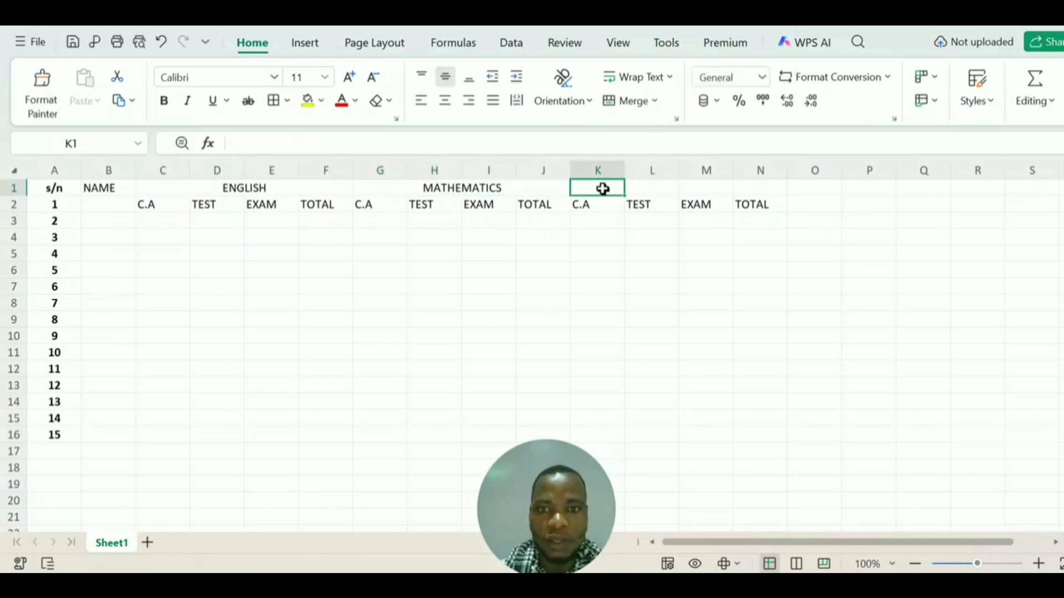
drag(609, 189, 743, 194)
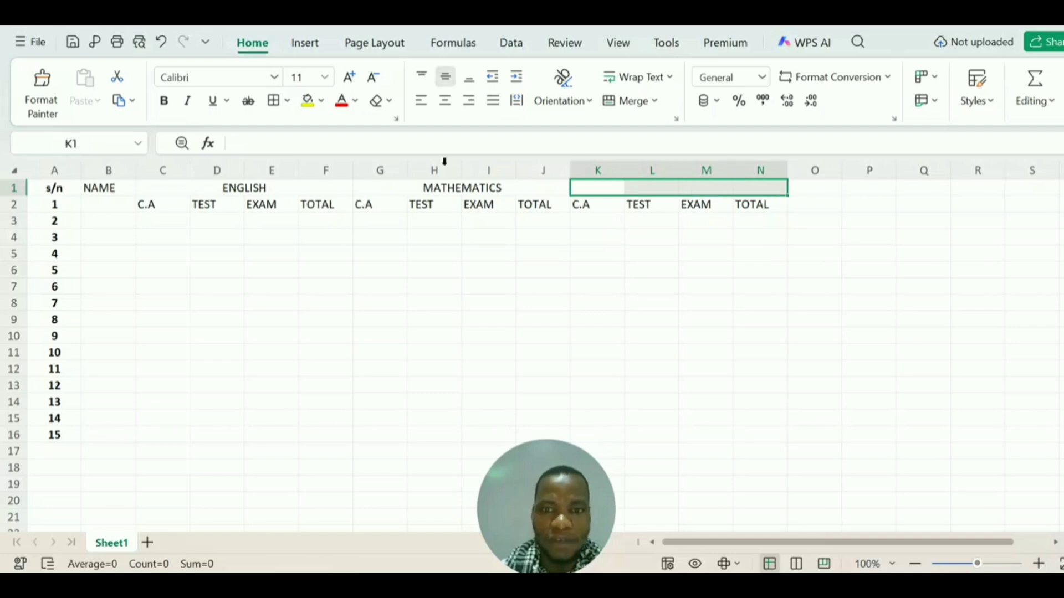
click(642, 106)
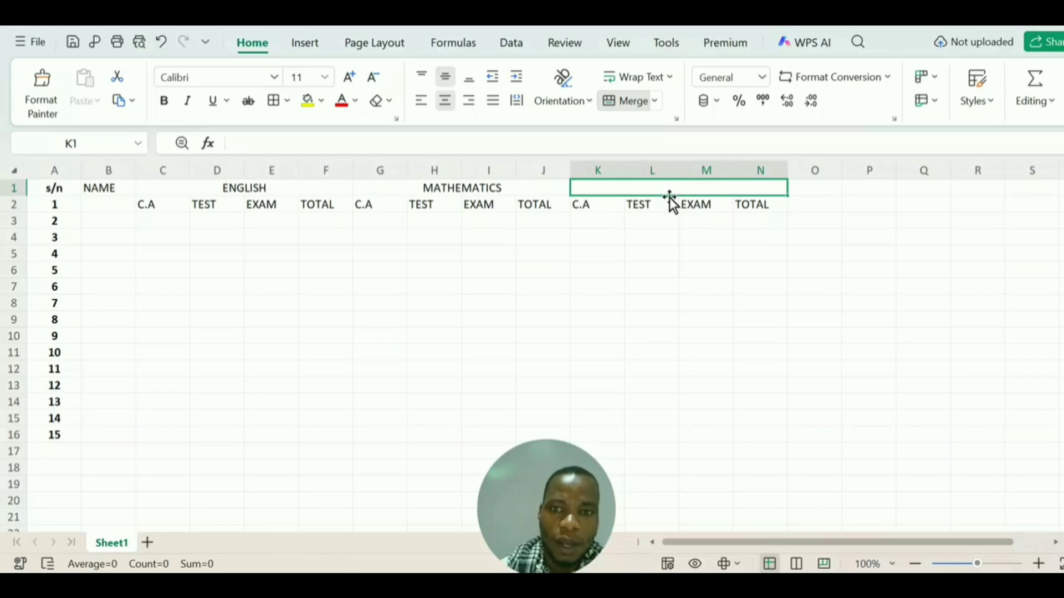
text(PH)
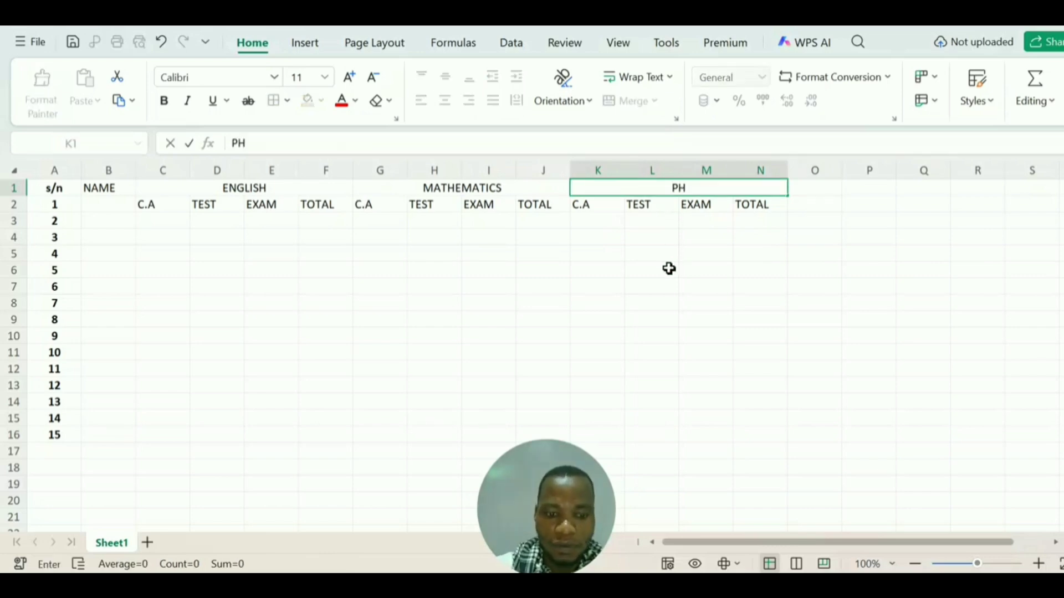
text(YSICS)
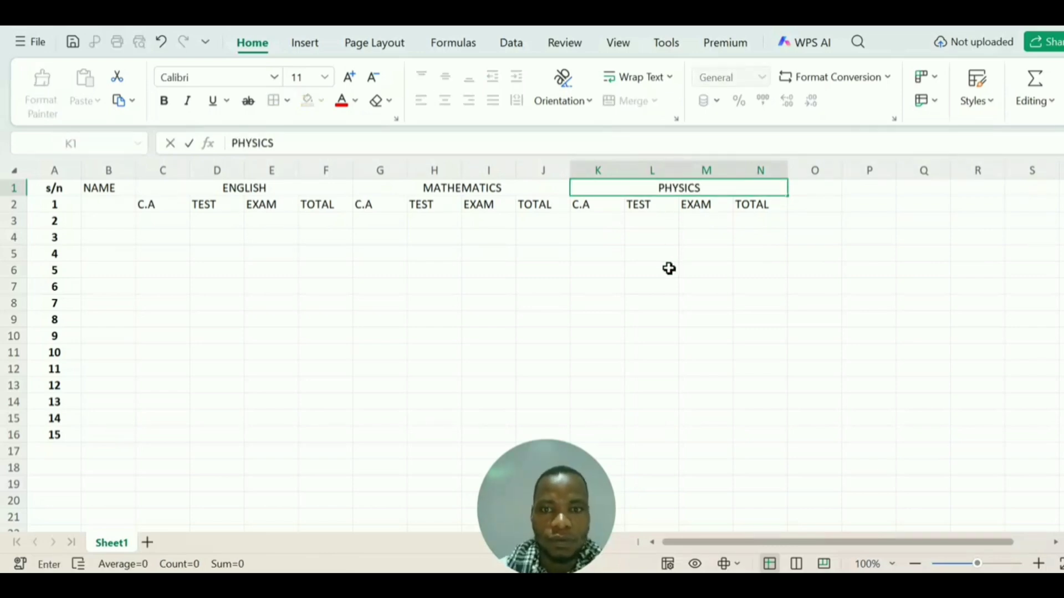
key(ctrl+Return)
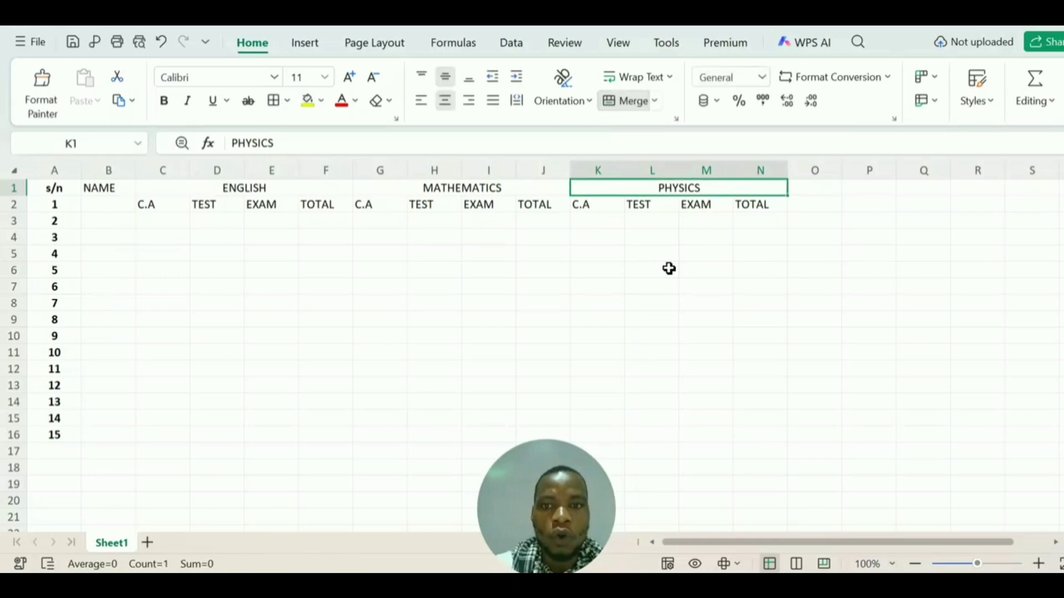
click(121, 208)
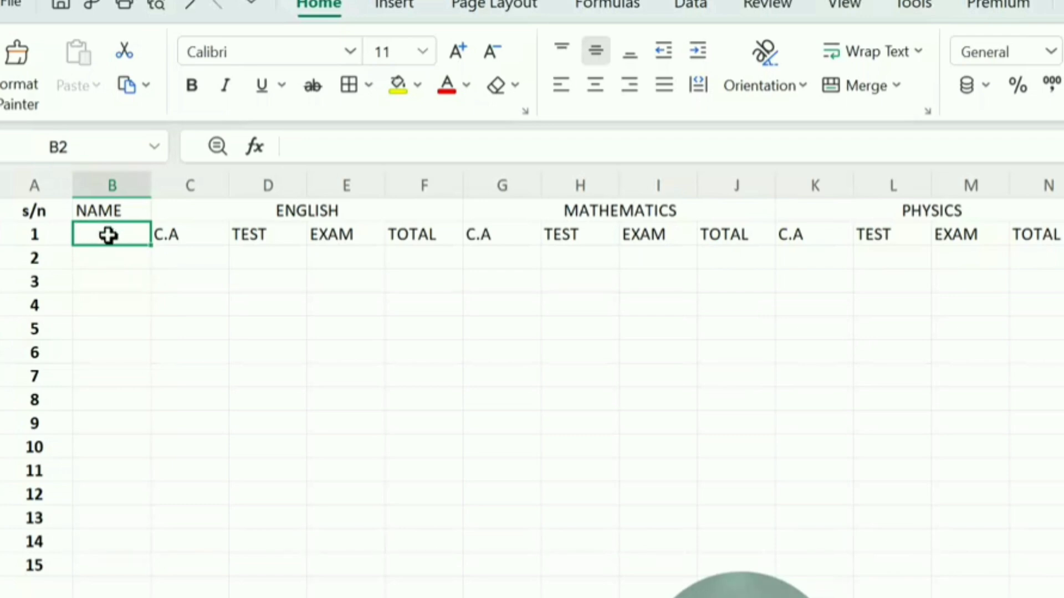
text(JA)
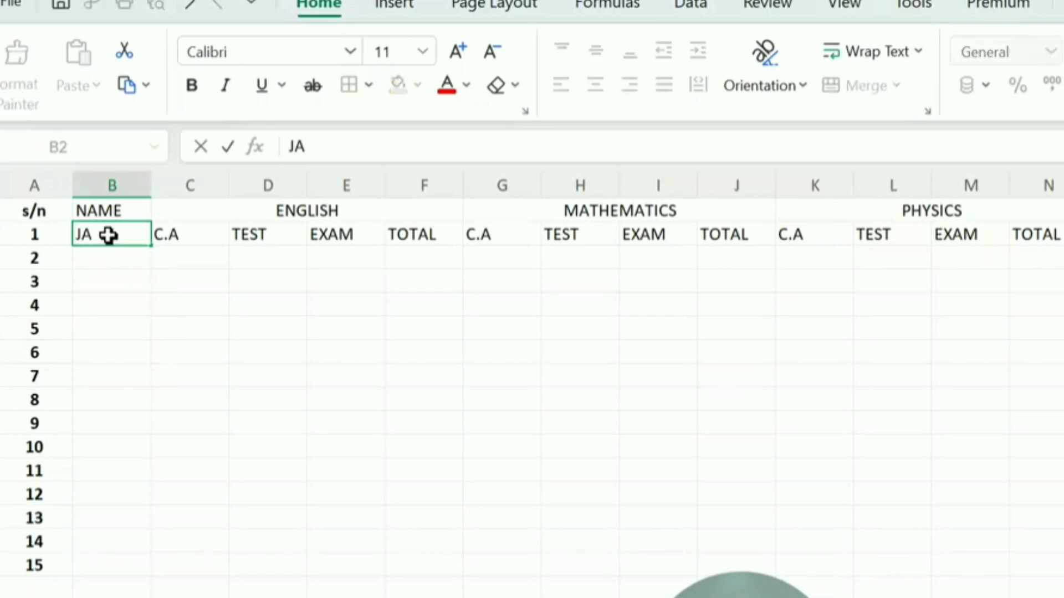
text(MES)
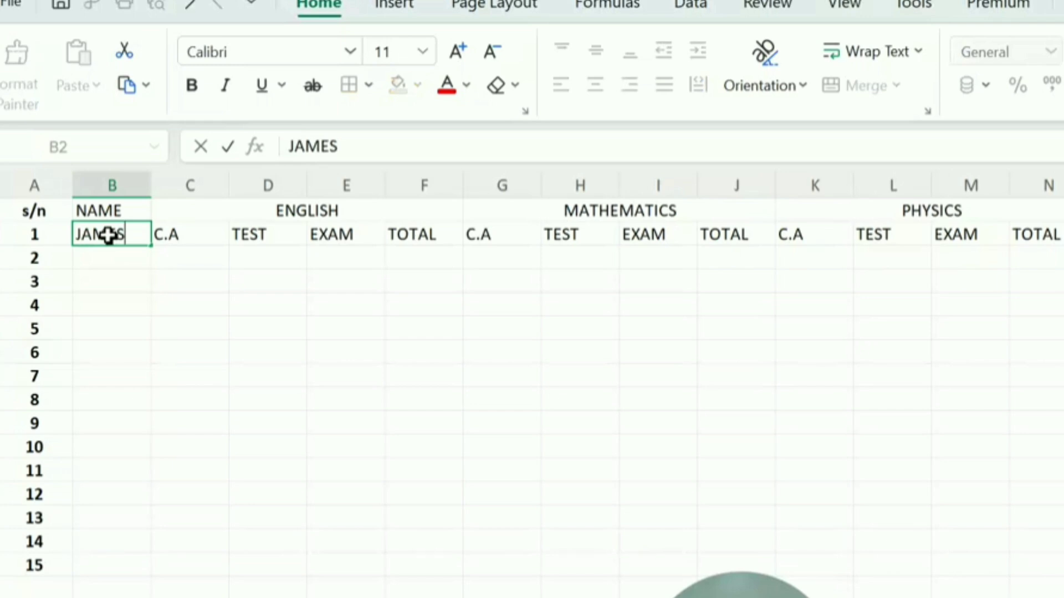
click(111, 330)
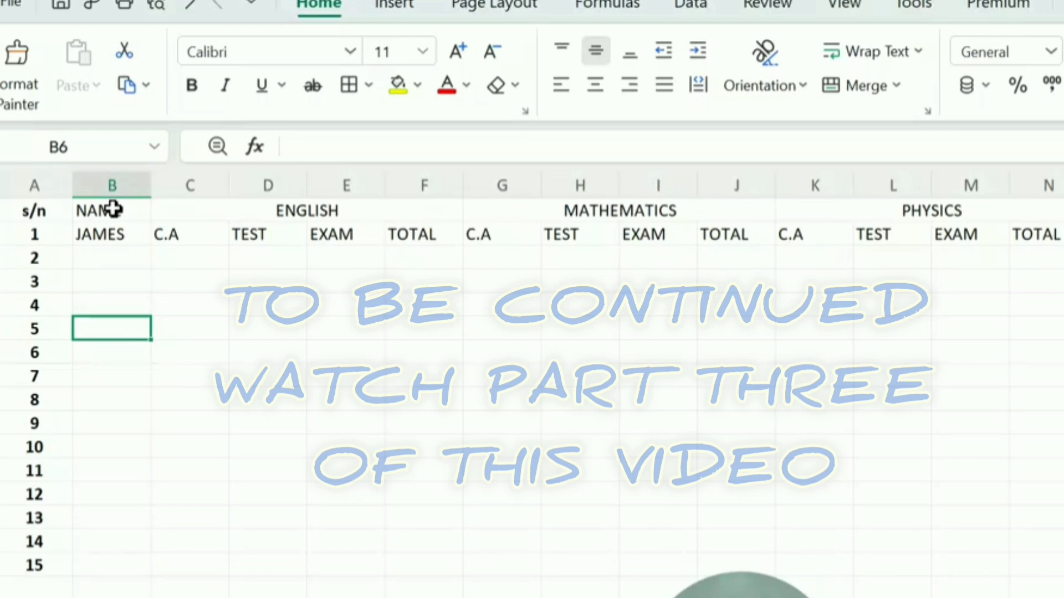
click(110, 235)
key(BackSpace)
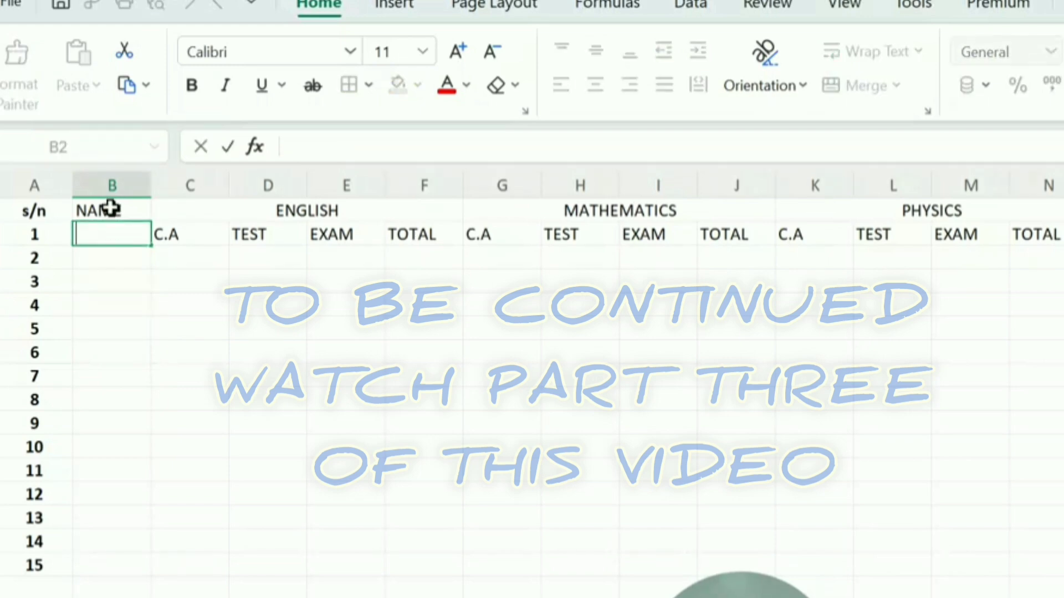
Merge and center the NAME heading across cells B1:B2
click(108, 209)
drag(103, 221, 102, 232)
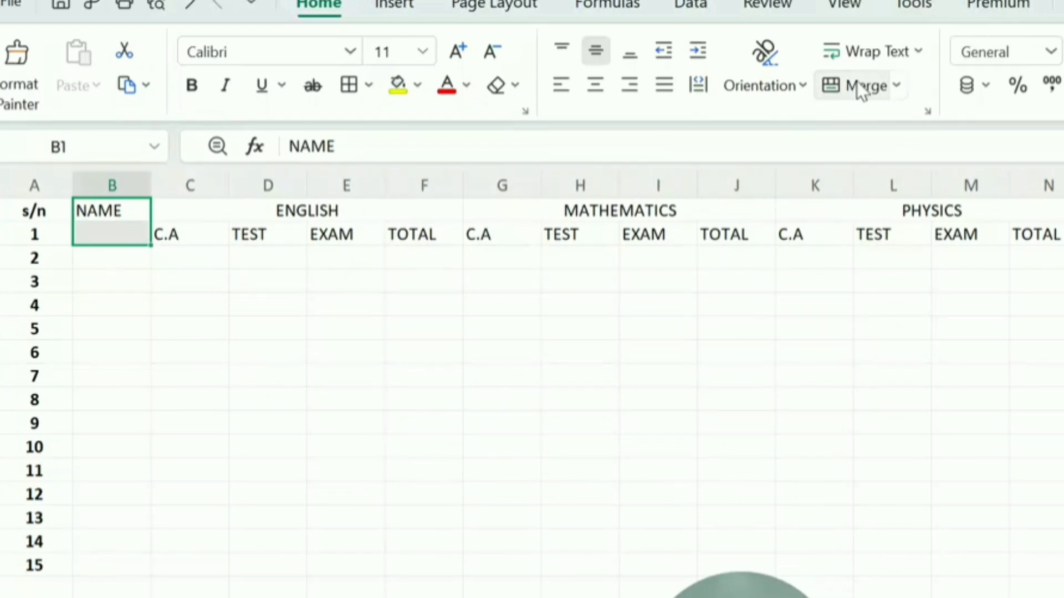
click(869, 84)
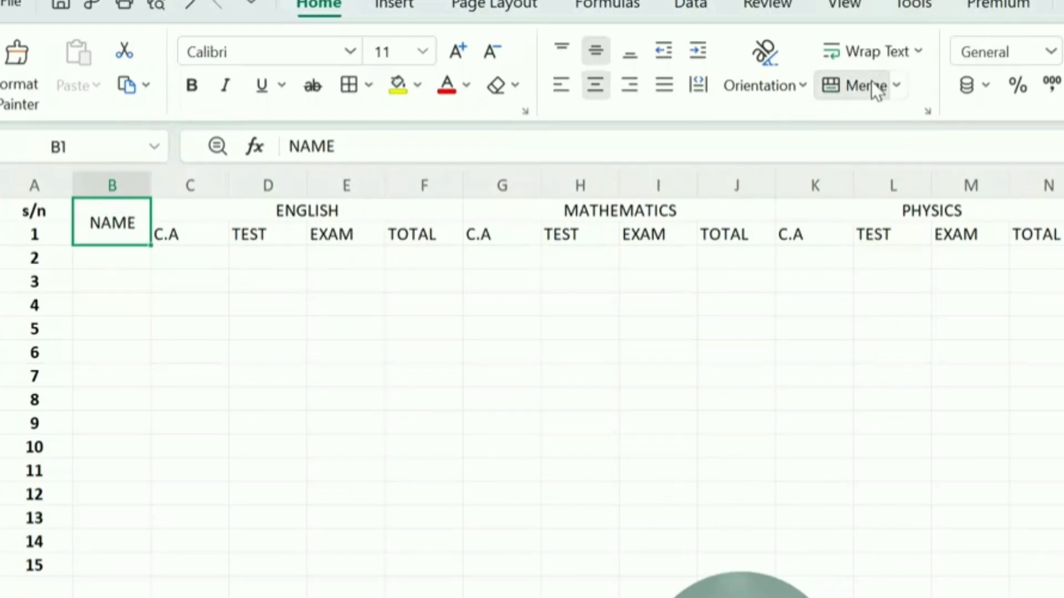
Enter the first student's name in cell B3 below the merged NAME heading
click(327, 283)
click(130, 261)
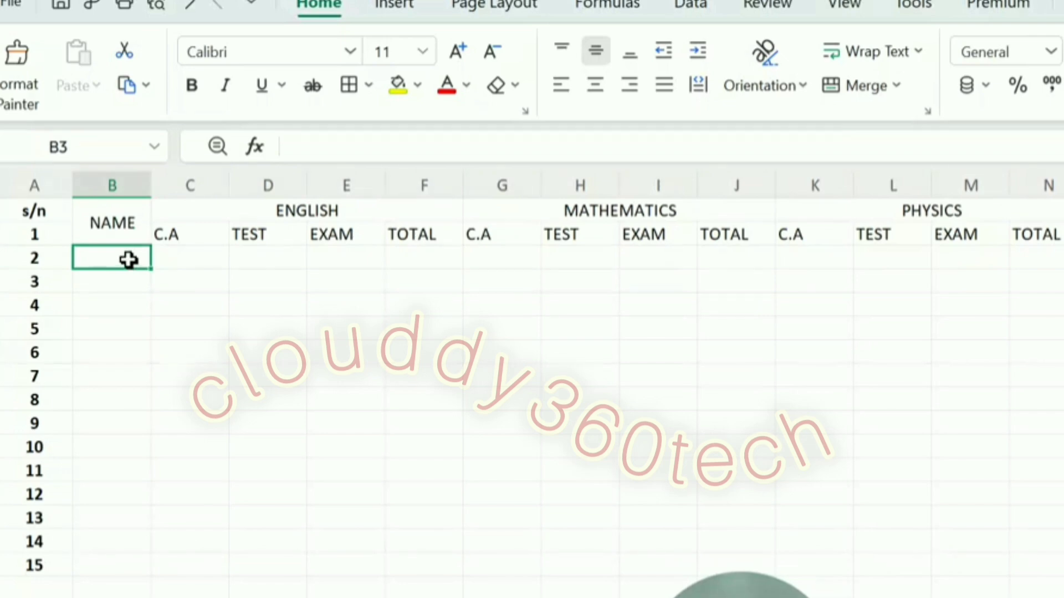
text(JAMES)
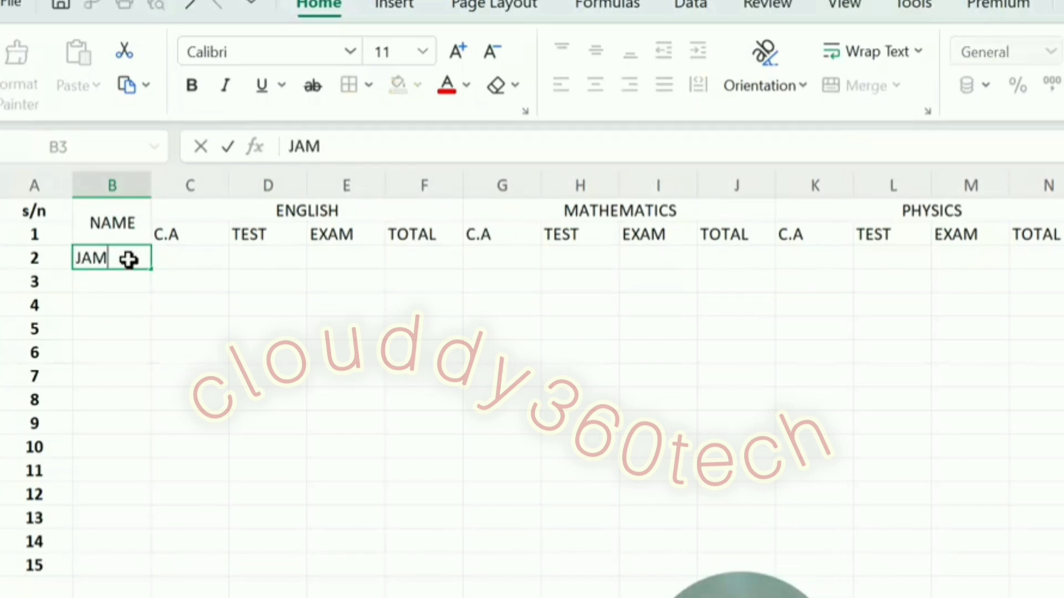